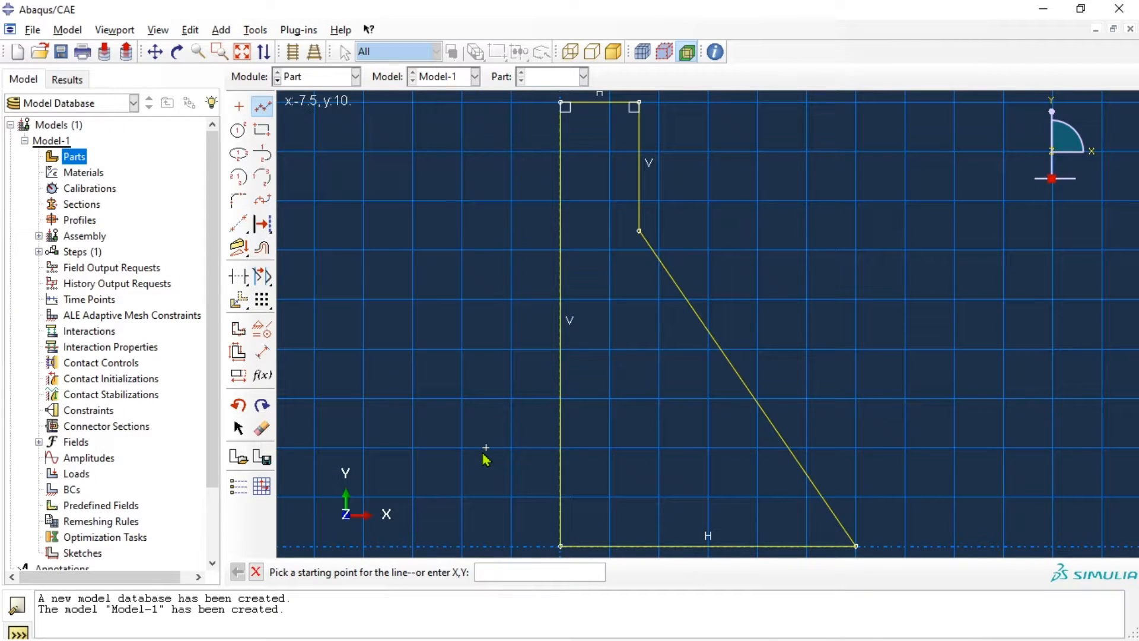
# - Finish the closed dam profile sketch to create the planar part
pyautogui.press('Escape')
pyautogui.click(456, 572)
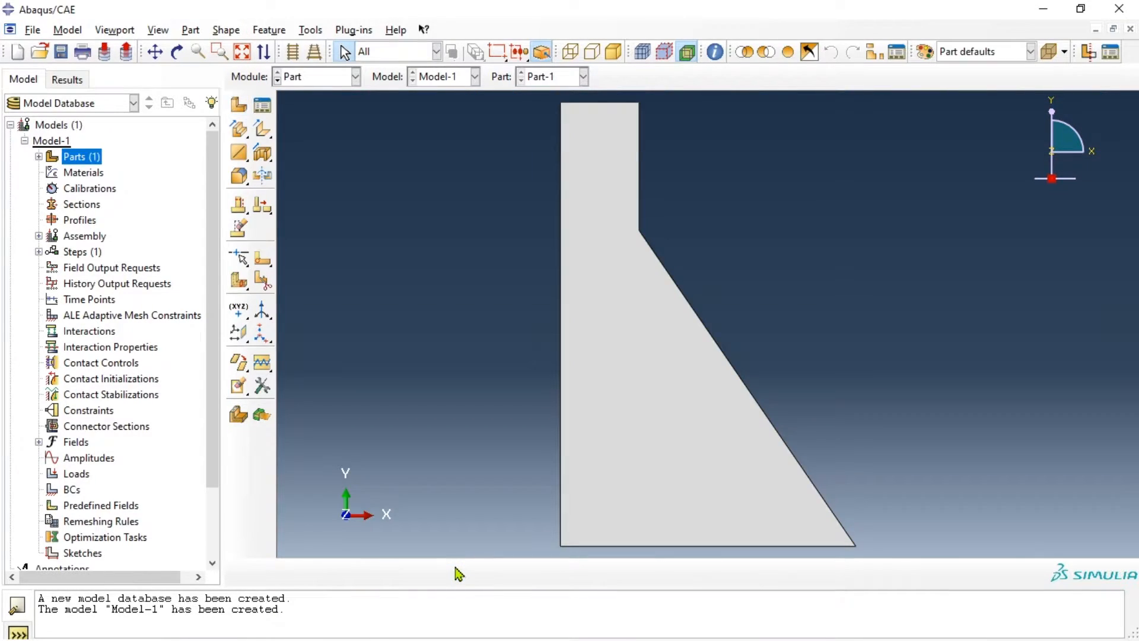
# - Create an isotropic elastic material with a Young's modulus of 3e7 and a Poisson's ratio of 0.2
pyautogui.doubleClick(79, 174)
pyautogui.click(98, 231)
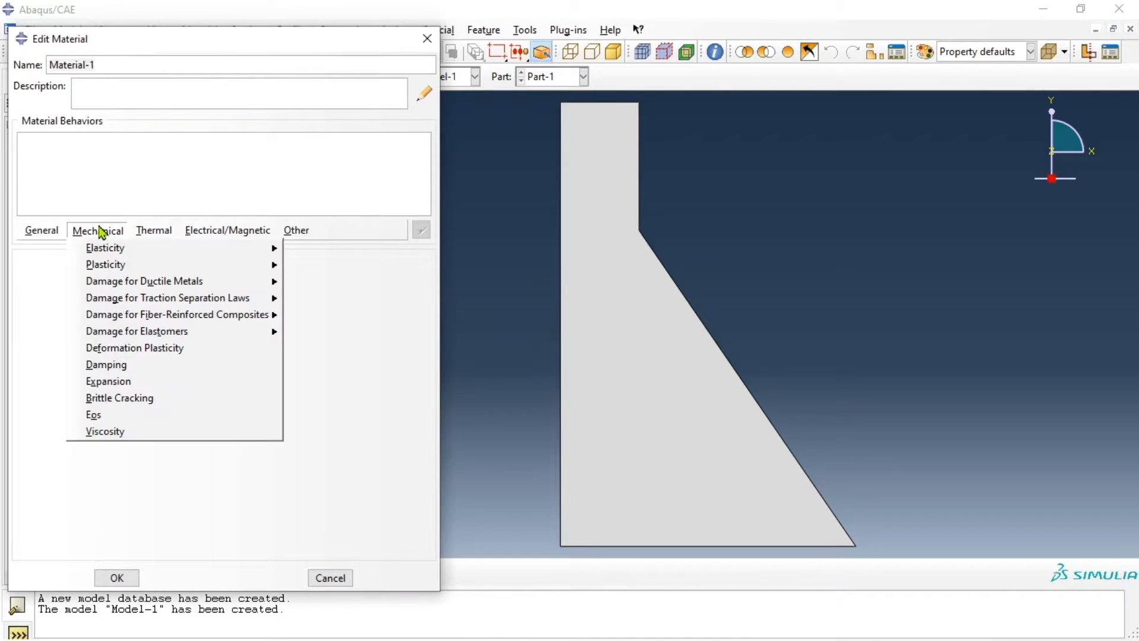
pyautogui.moveTo(242, 249)
pyautogui.click(304, 250)
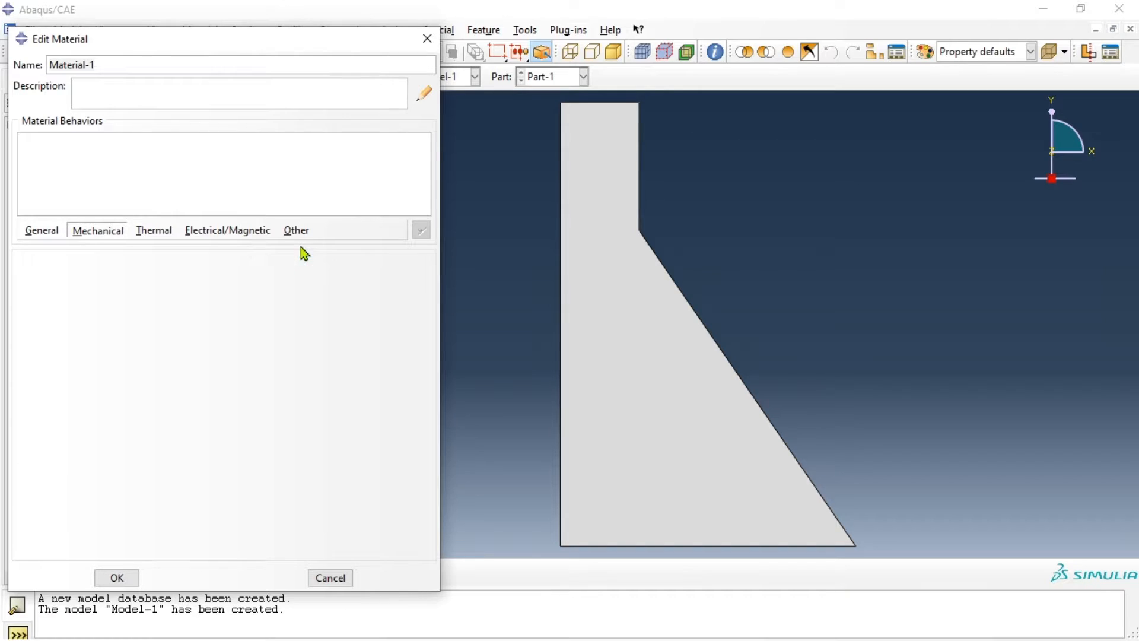
pyautogui.click(88, 457)
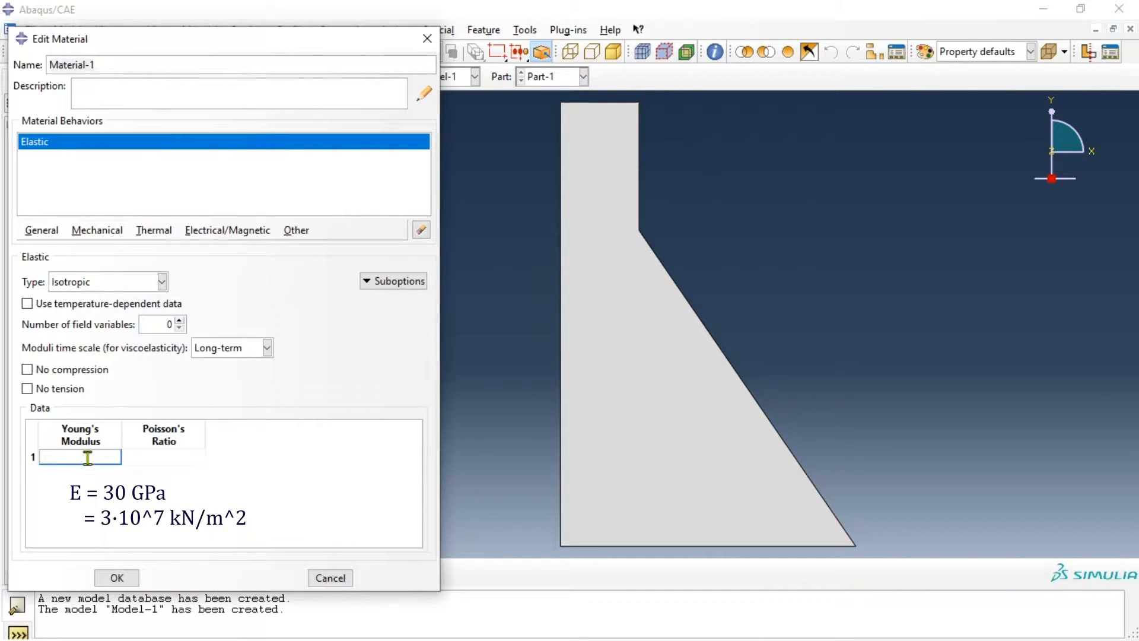
pyautogui.write('3e')
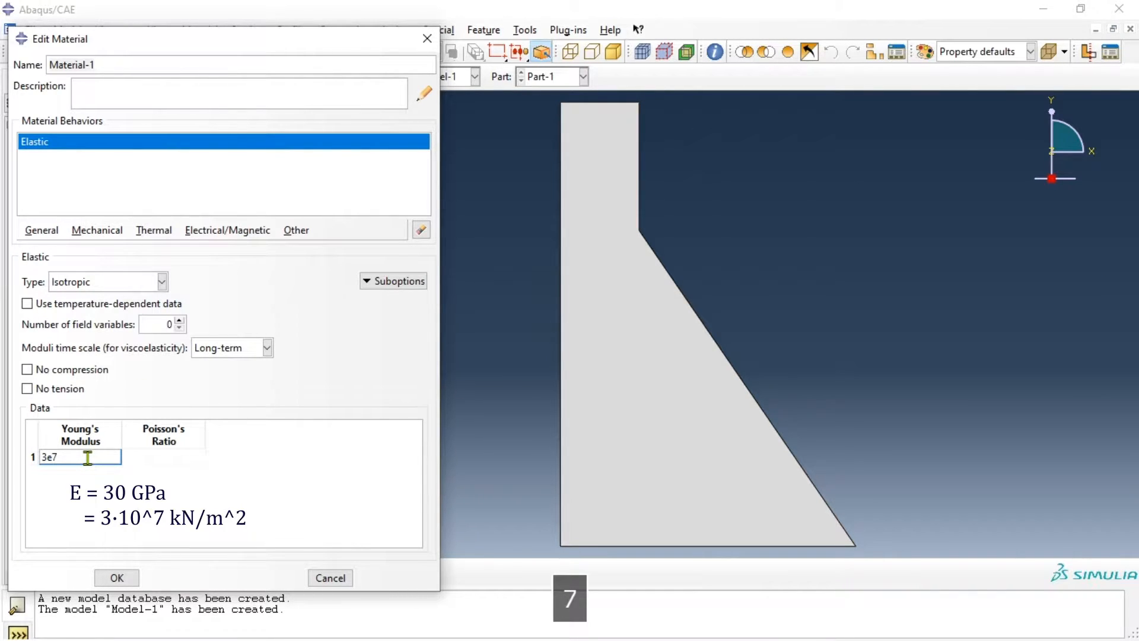
pyautogui.write('7')
pyautogui.click(152, 456)
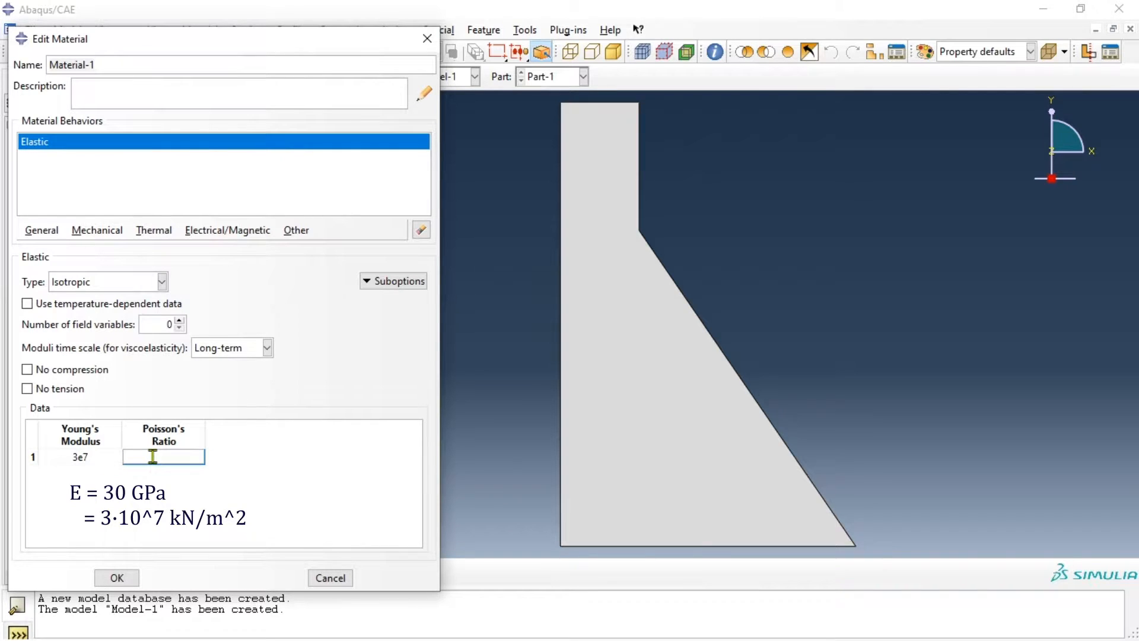
pyautogui.write('0.2')
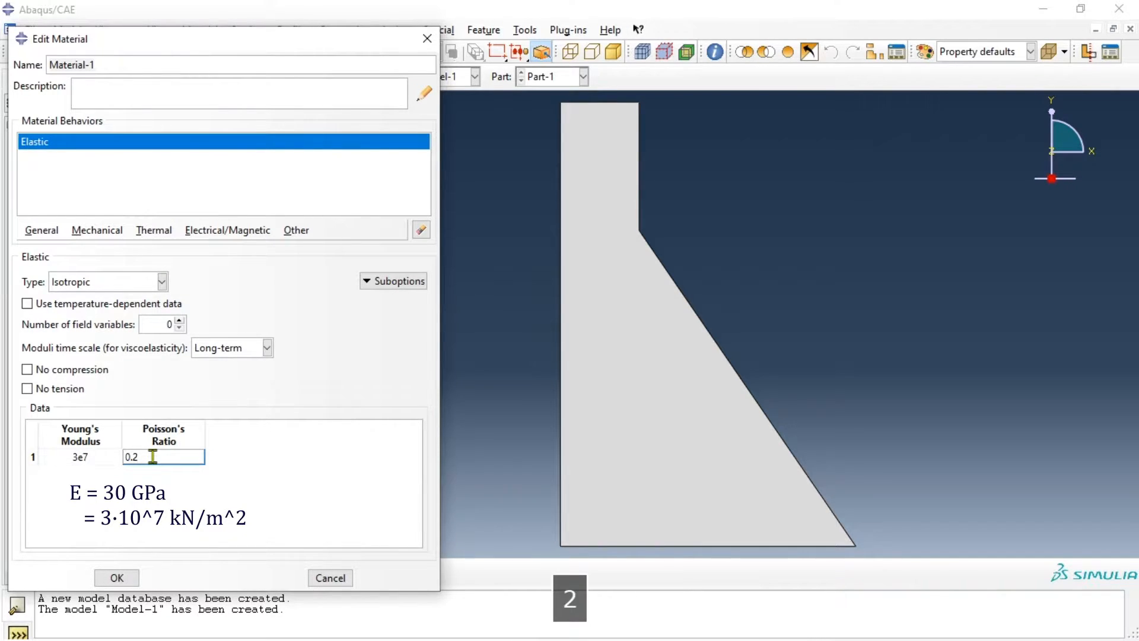
pyautogui.click(119, 577)
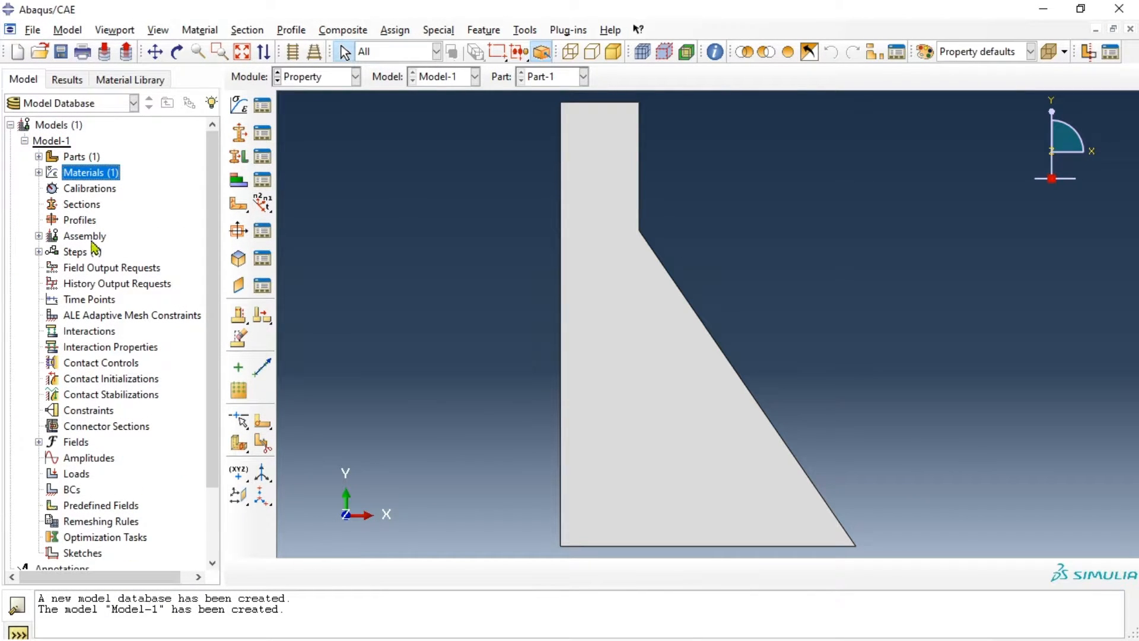
# - Create a solid homogeneous section using Material-1 with the plane stress/strain thickness enabled at 1
pyautogui.doubleClick(85, 206)
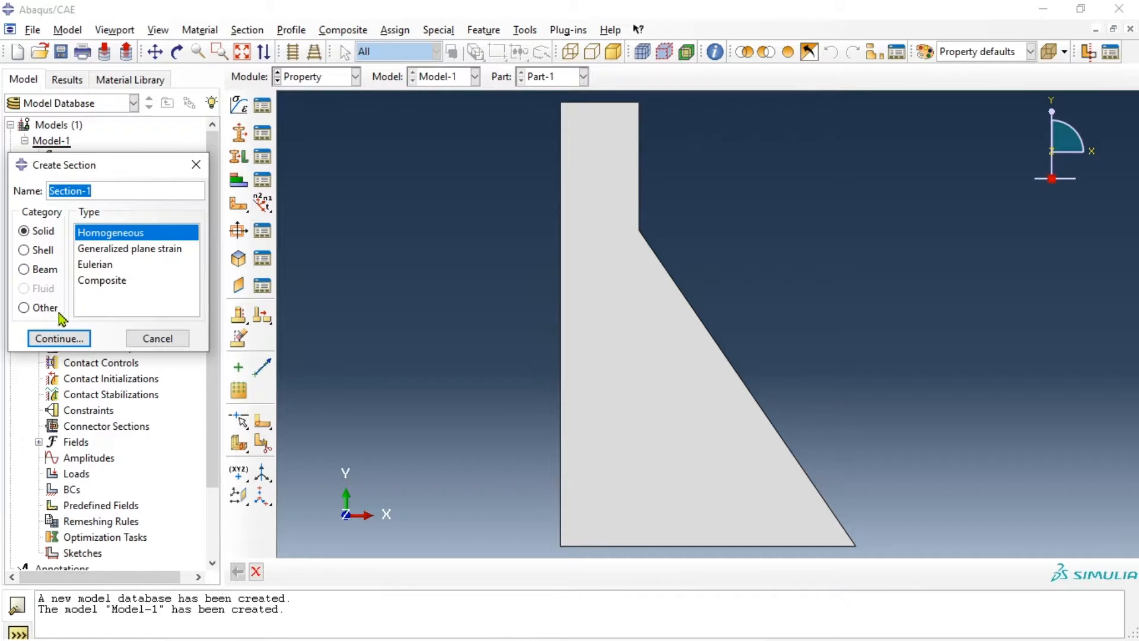
pyautogui.click(60, 338)
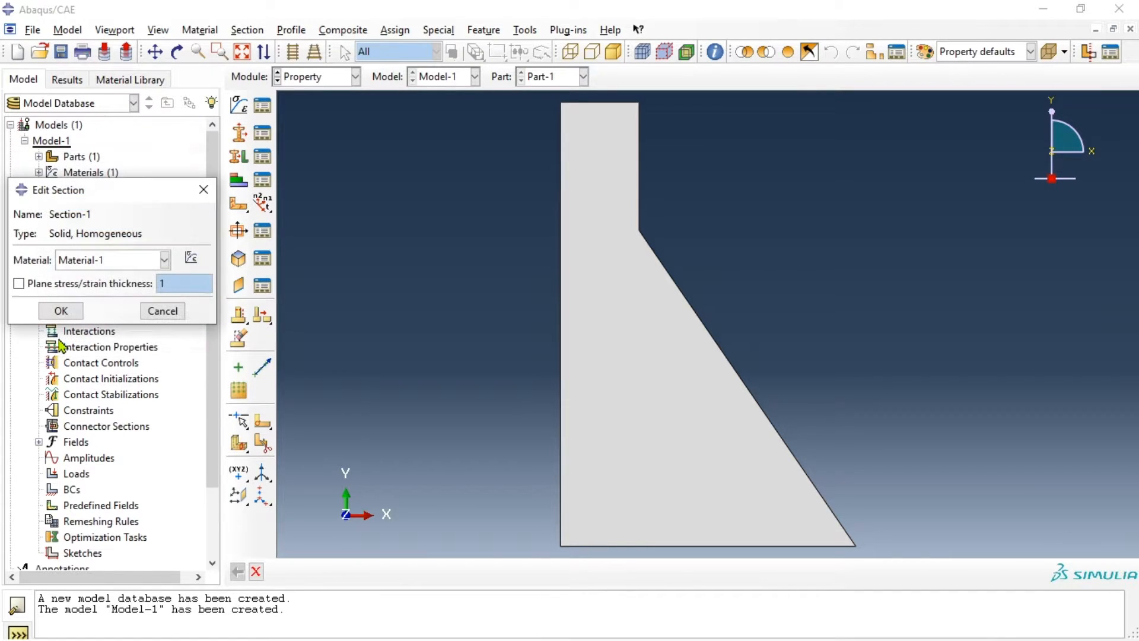
pyautogui.click(18, 286)
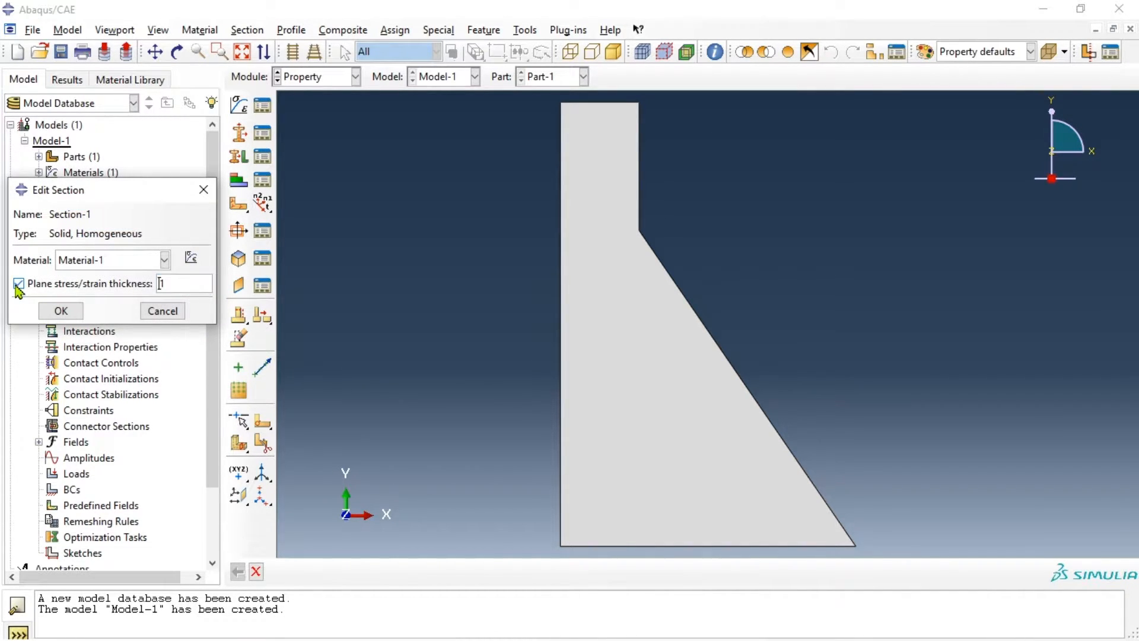
pyautogui.click(61, 311)
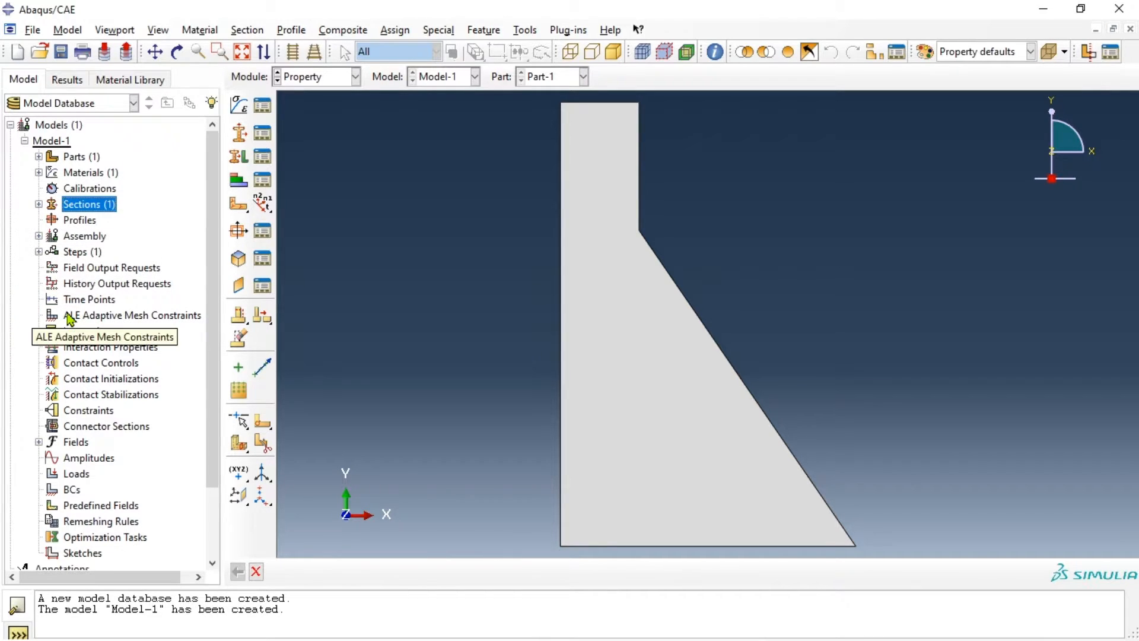
# - Assign Section-1 to the whole face of Part-1, taking the thickness from the section
pyautogui.click(38, 157)
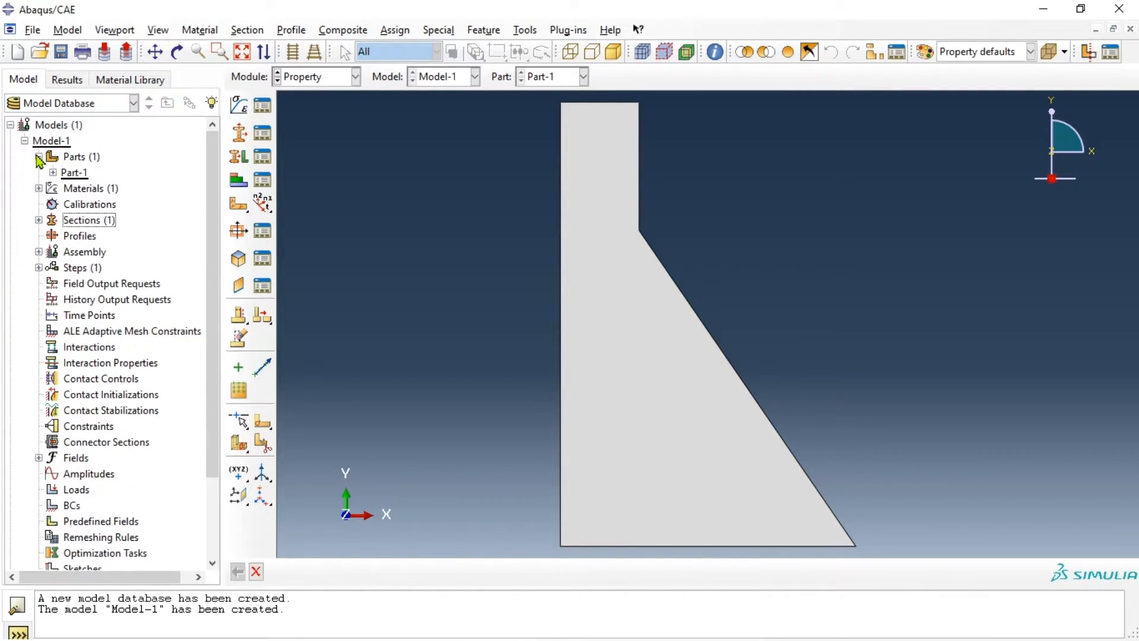
pyautogui.click(53, 172)
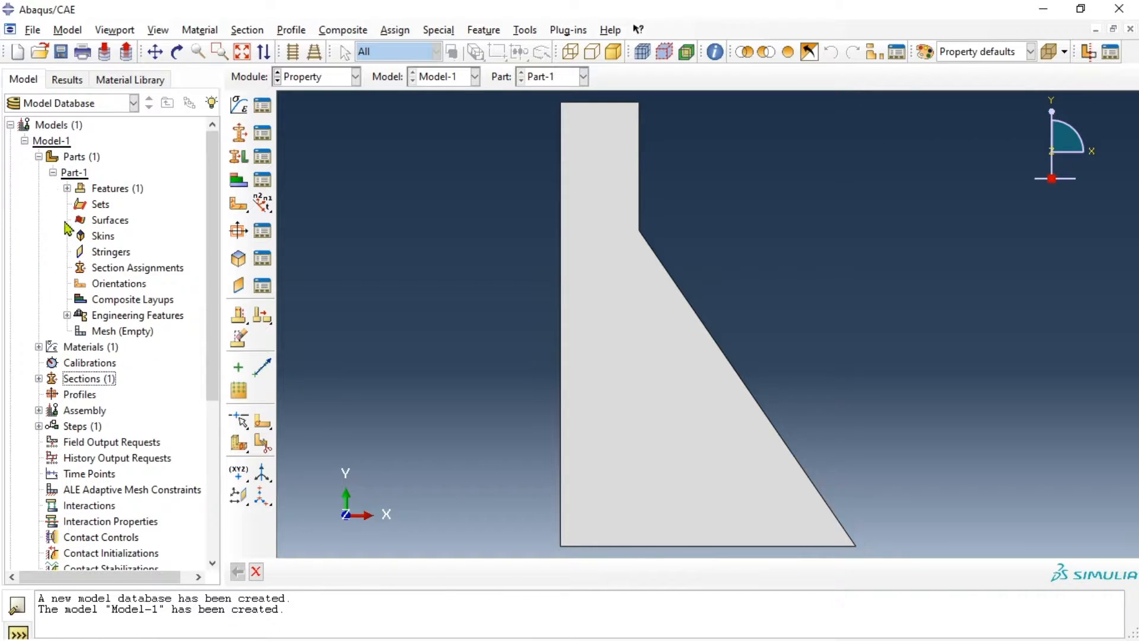
pyautogui.doubleClick(133, 268)
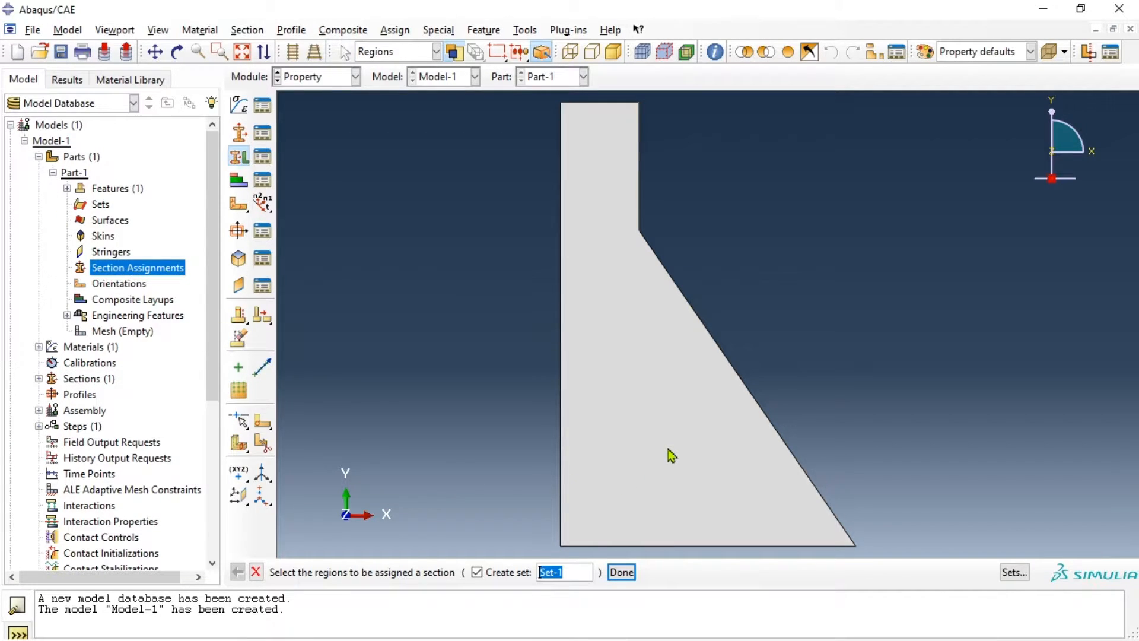
pyautogui.click(671, 457)
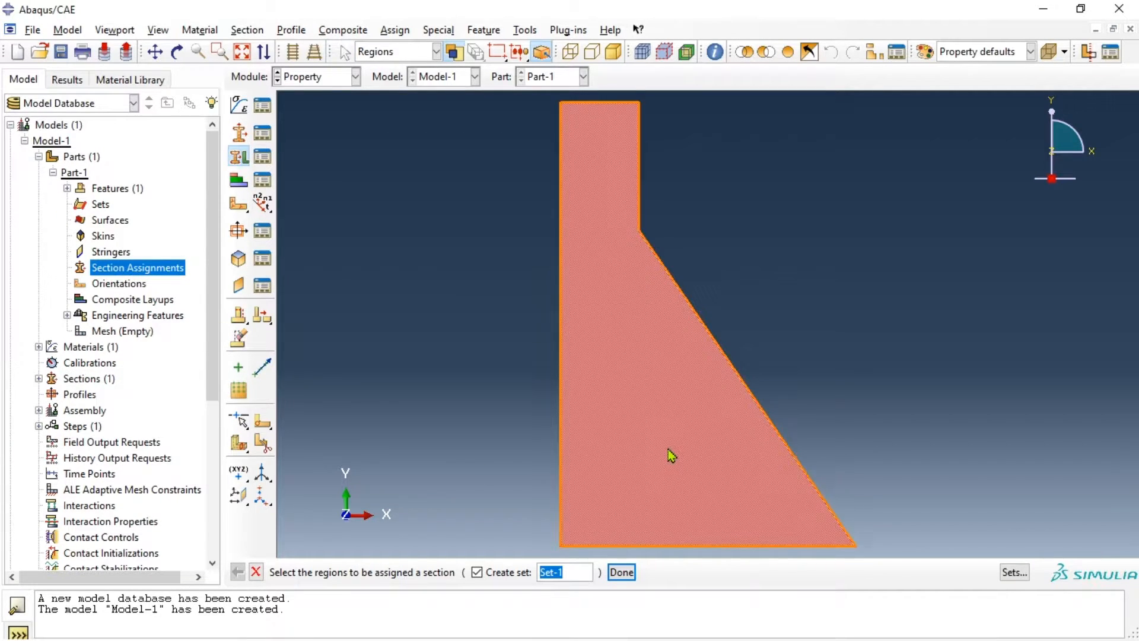
pyautogui.click(621, 572)
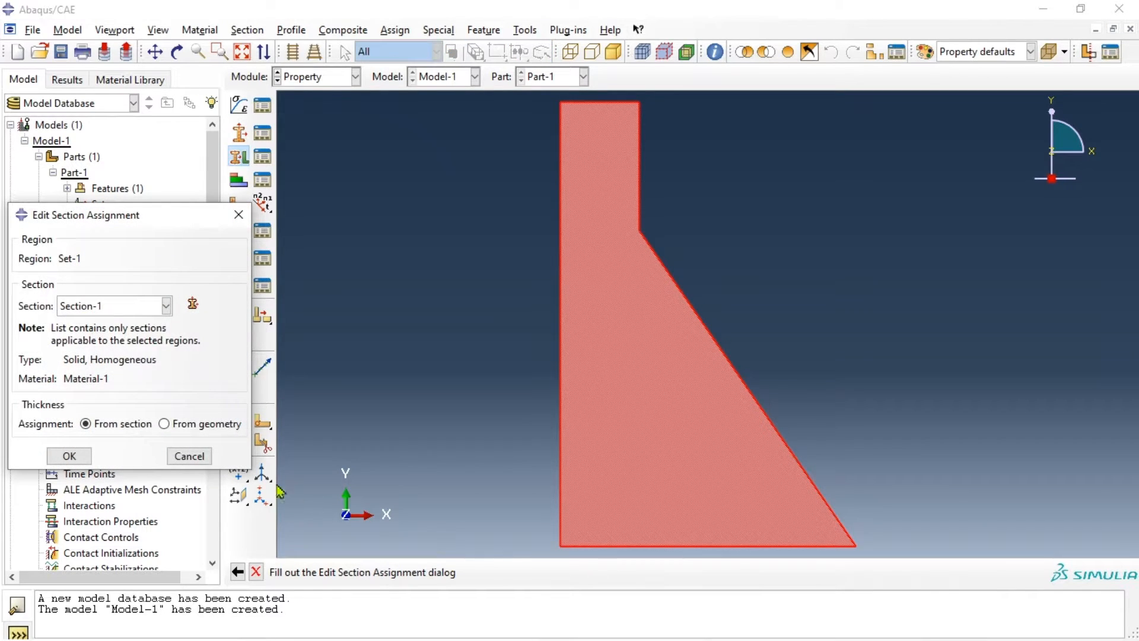
pyautogui.click(70, 455)
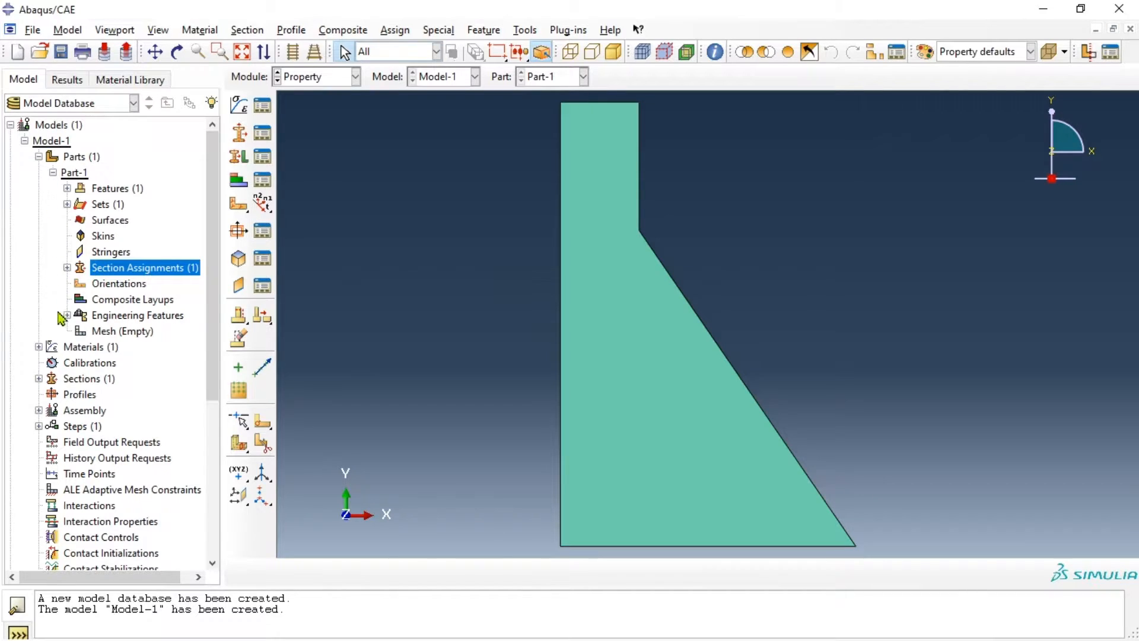
# - Add a dependent instance of Part-1 to the assembly
pyautogui.scroll(-3, 60, 351)
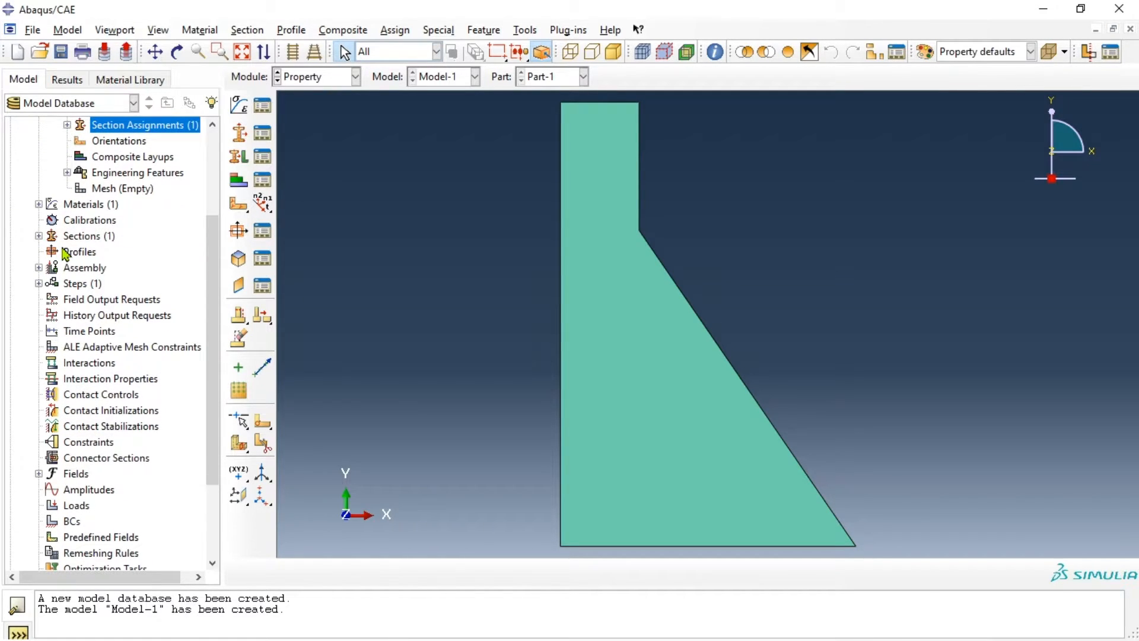
pyautogui.click(38, 268)
pyautogui.doubleClick(89, 283)
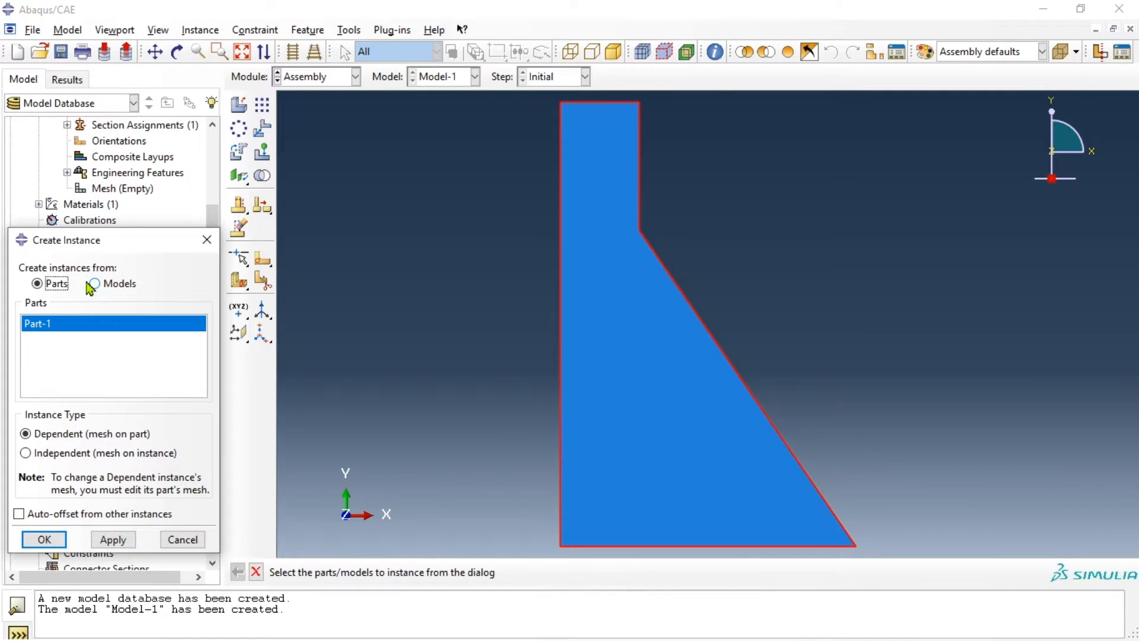
pyautogui.click(50, 539)
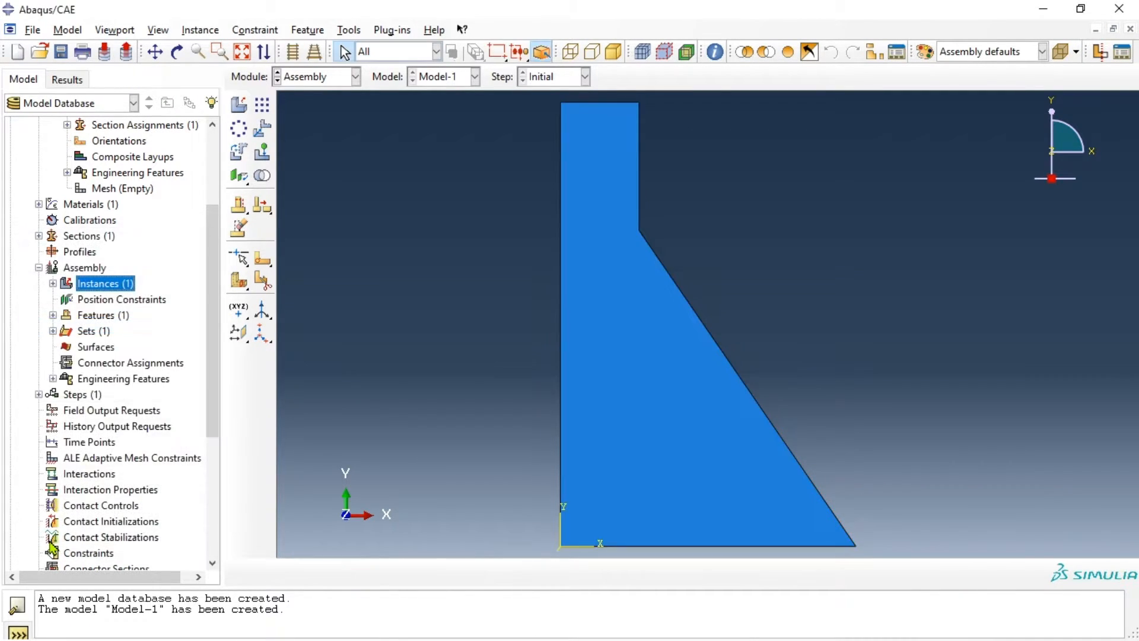
pyautogui.click(37, 268)
# - Create a Static, General step after the Initial step with the default settings
pyautogui.click(38, 284)
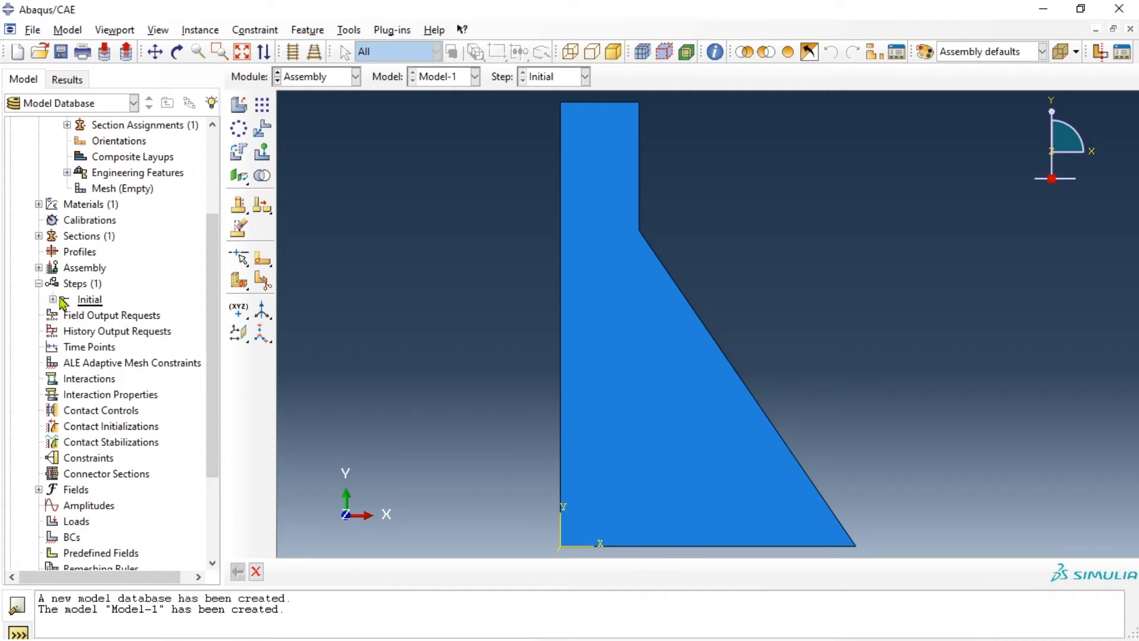
pyautogui.doubleClick(70, 288)
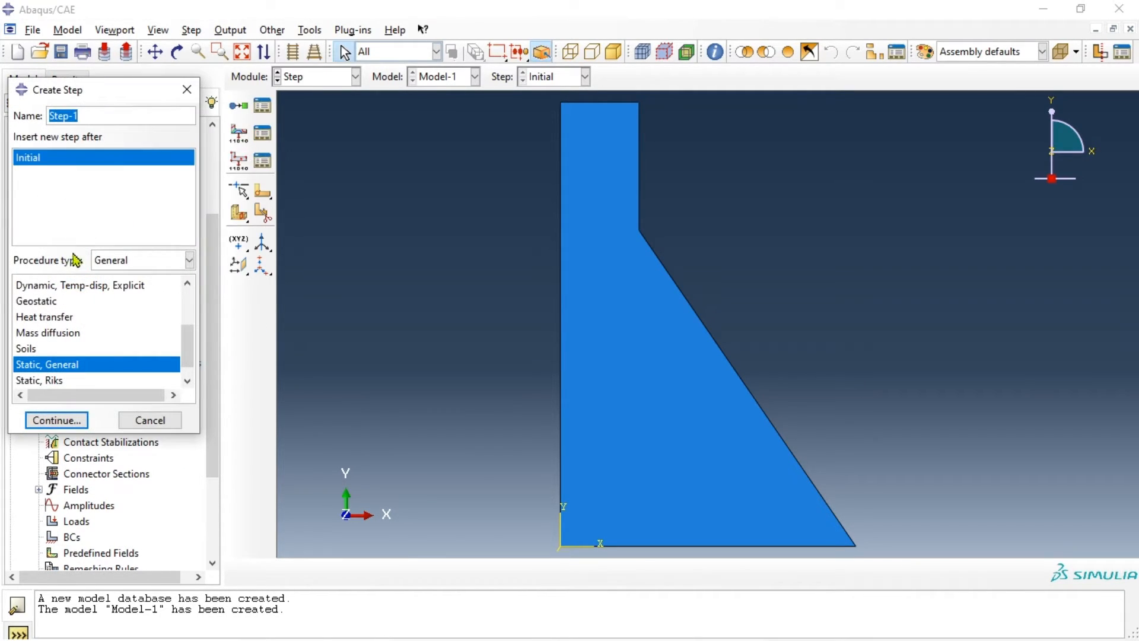
pyautogui.click(77, 364)
pyautogui.click(56, 420)
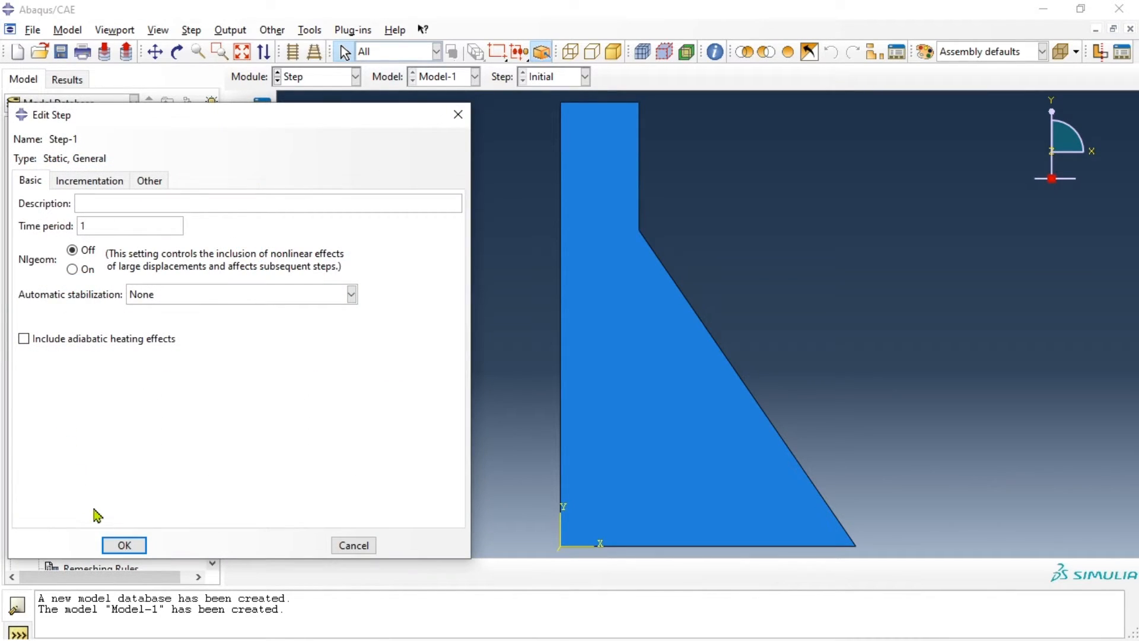
pyautogui.click(123, 545)
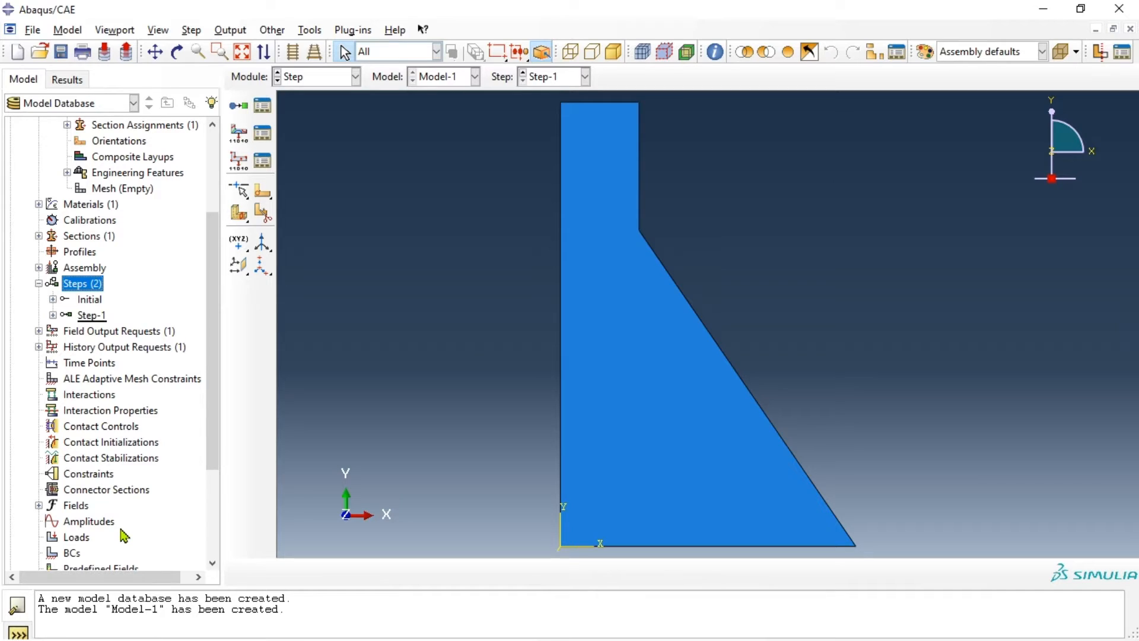
pyautogui.click(39, 284)
# - Create a mechanical pressure load in Step-1 on the dam's full-height vertical upstream edge
pyautogui.scroll(-5, 61, 440)
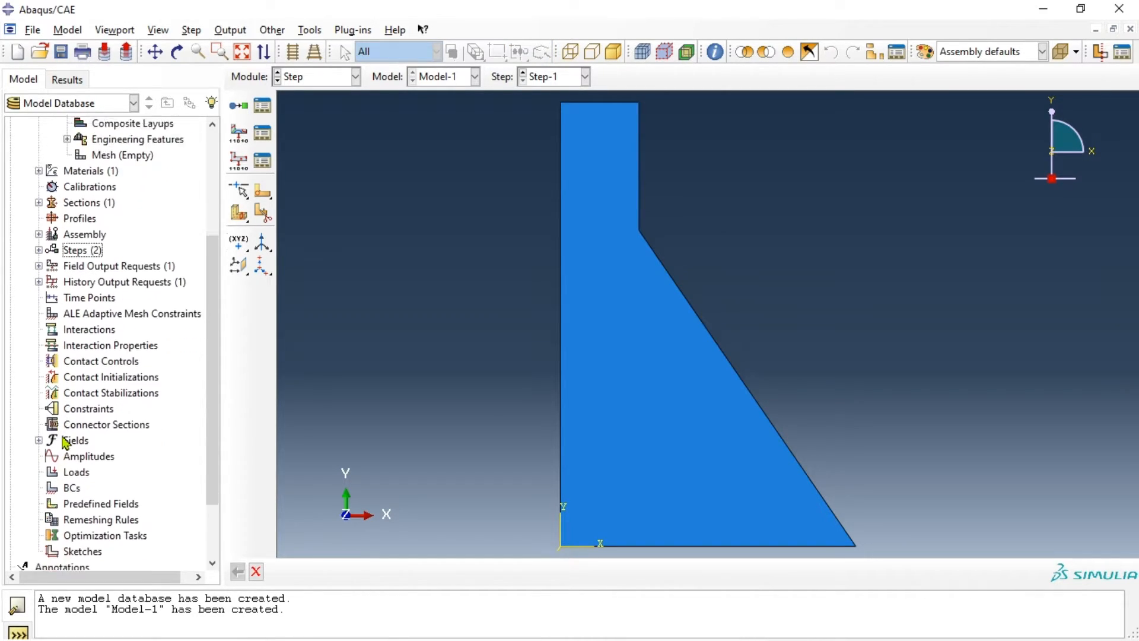
pyautogui.doubleClick(76, 388)
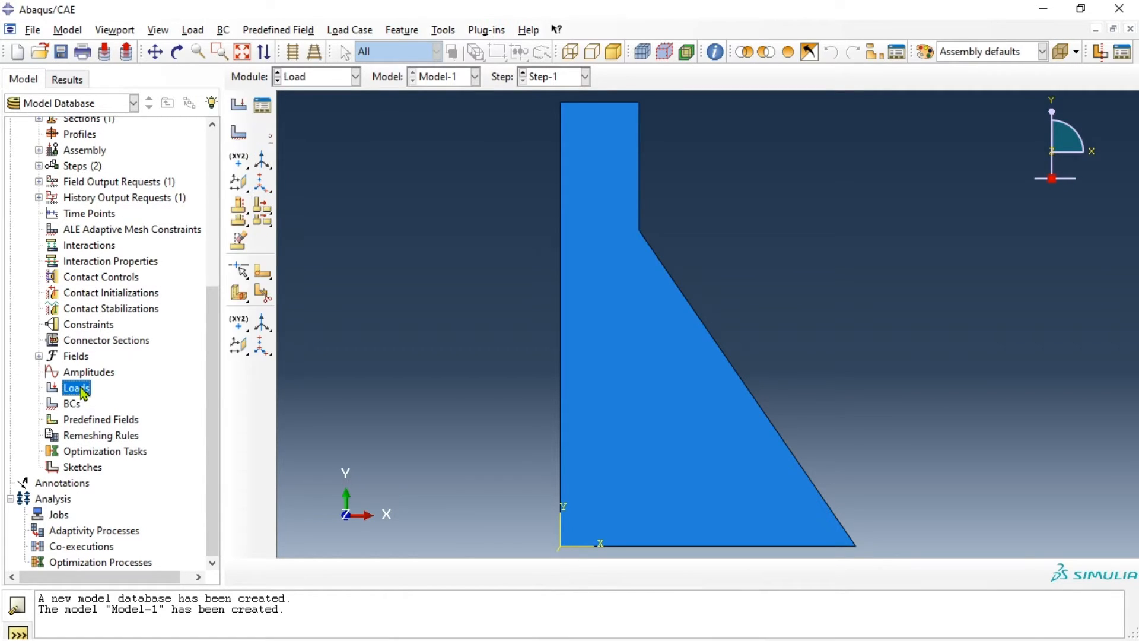
pyautogui.click(160, 286)
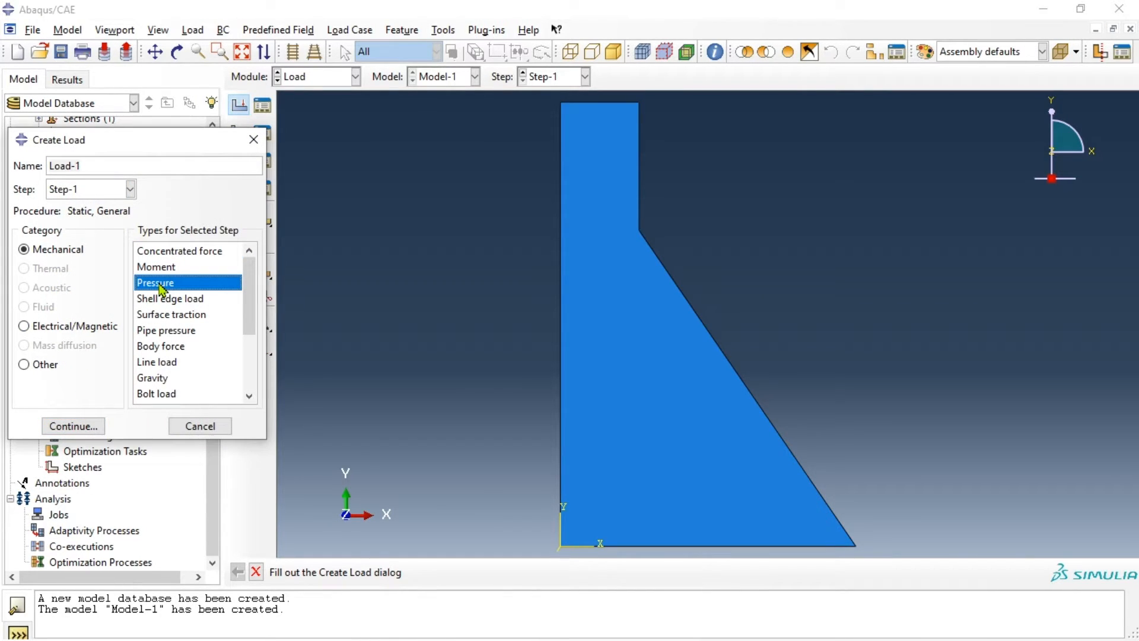
pyautogui.click(73, 426)
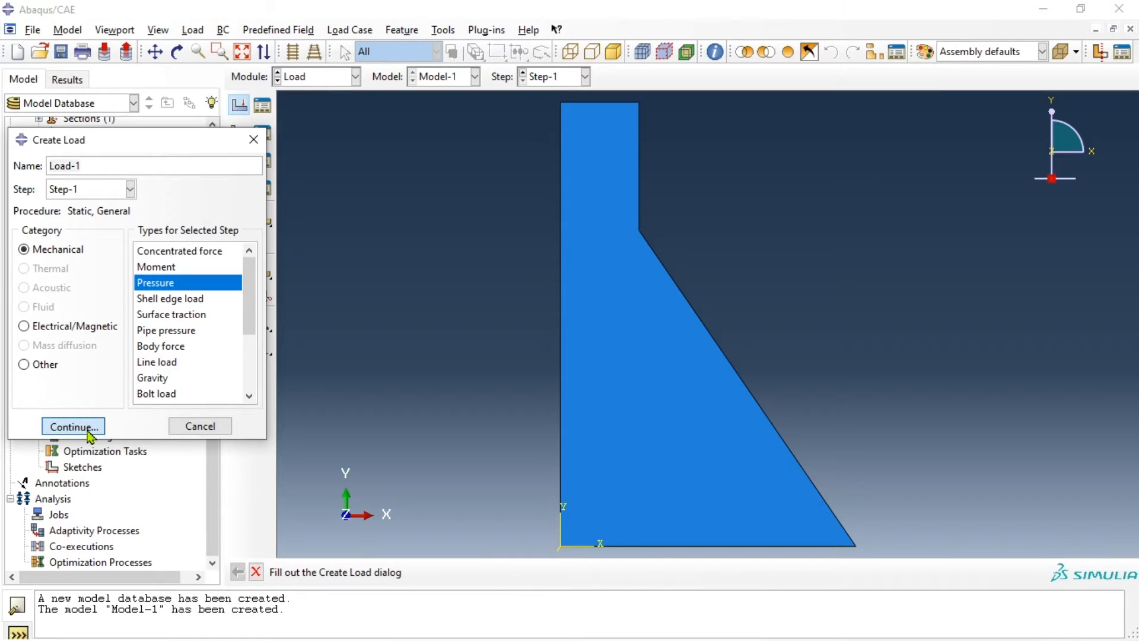
pyautogui.click(561, 341)
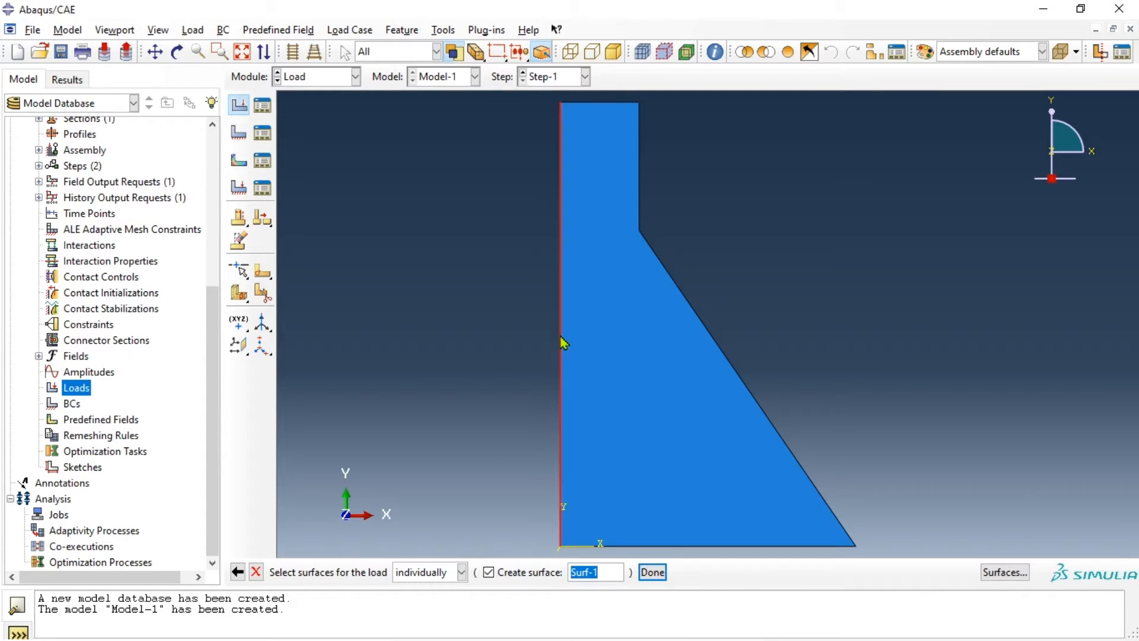
pyautogui.click(653, 573)
# - Define the pressure load as hydrostatic with magnitude 400, zero pressure height 40 and reference pressure height 0
pyautogui.click(154, 277)
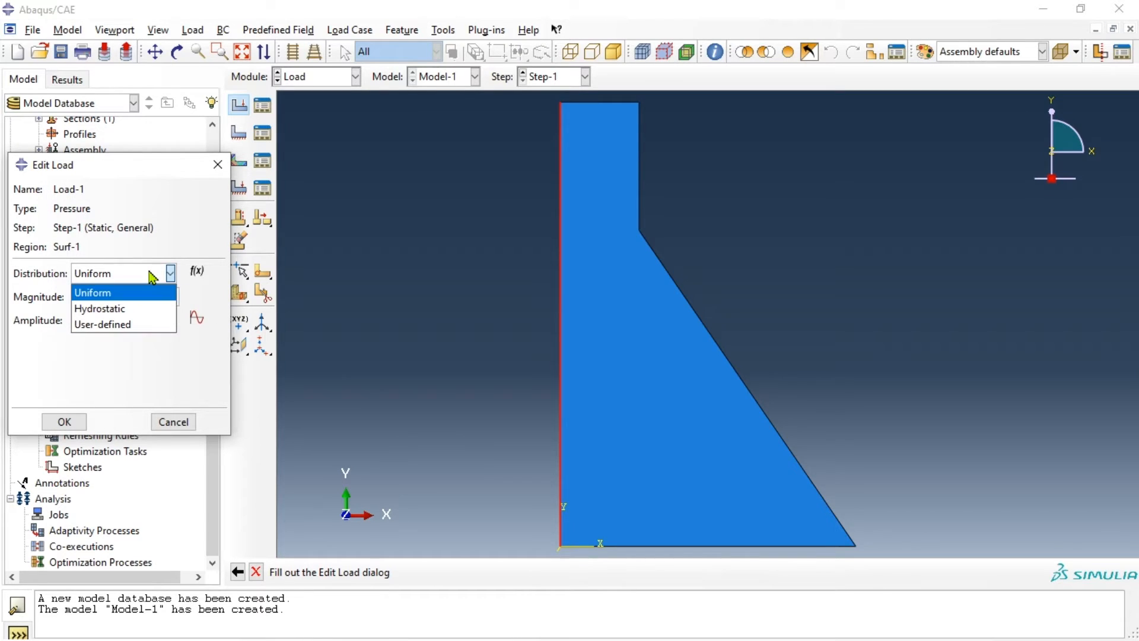
pyautogui.click(118, 308)
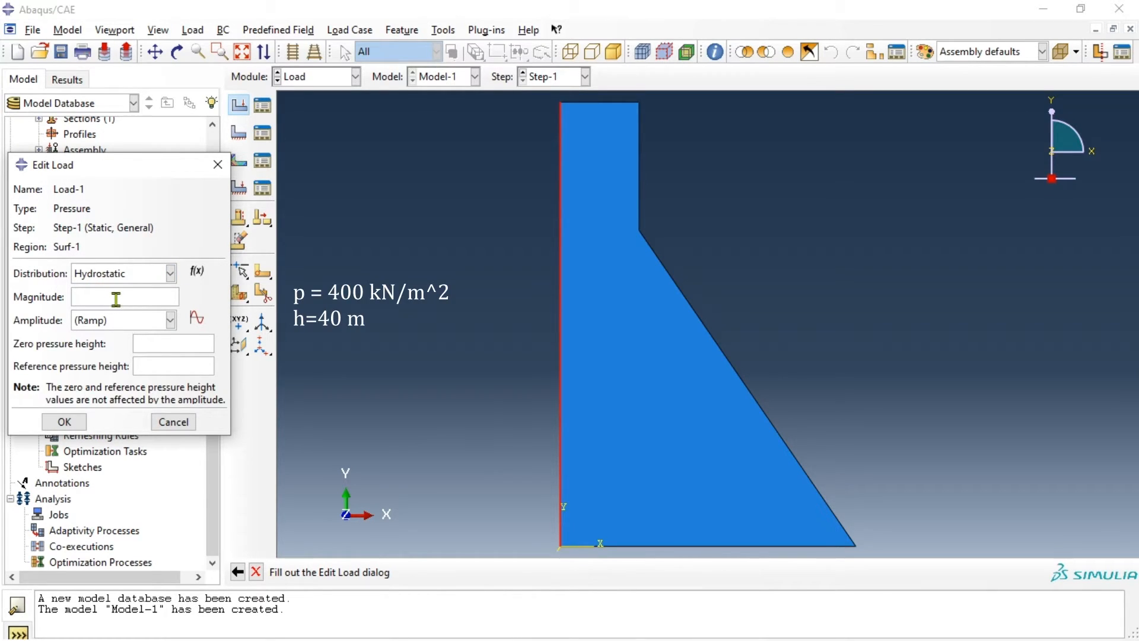
pyautogui.click(117, 298)
pyautogui.write('400')
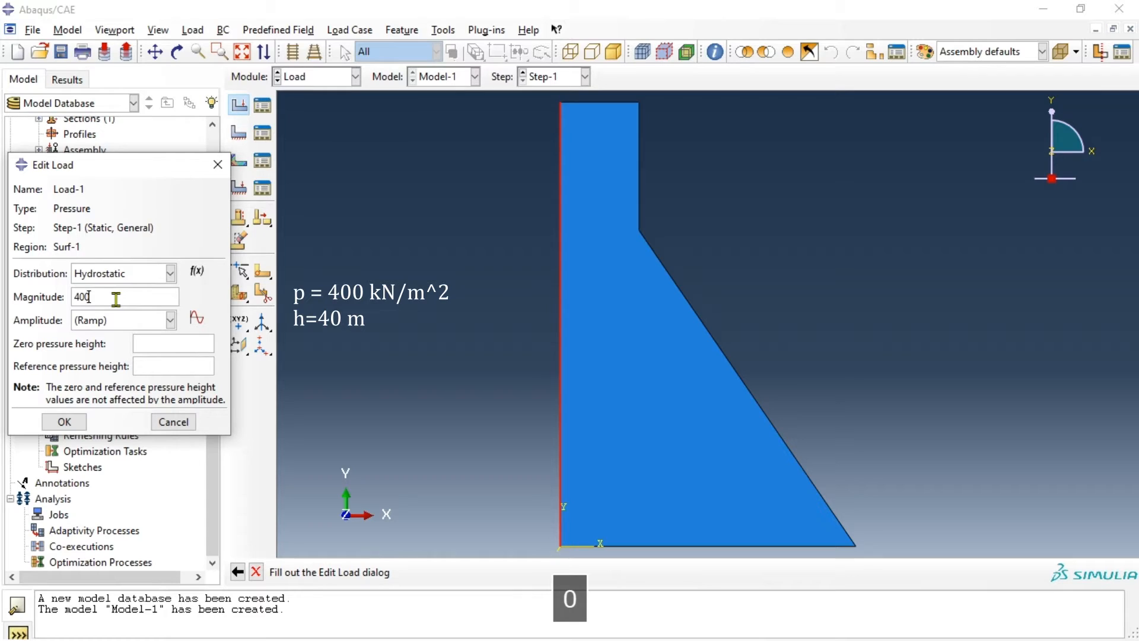
pyautogui.click(177, 341)
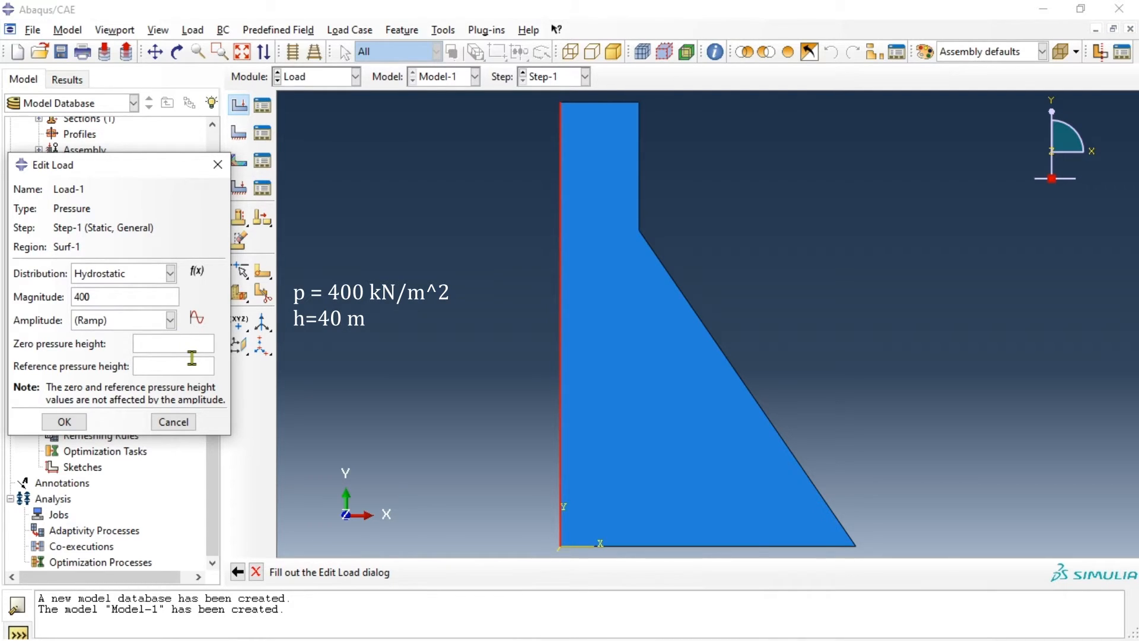
pyautogui.write('10')
pyautogui.click(192, 359)
pyautogui.write('0')
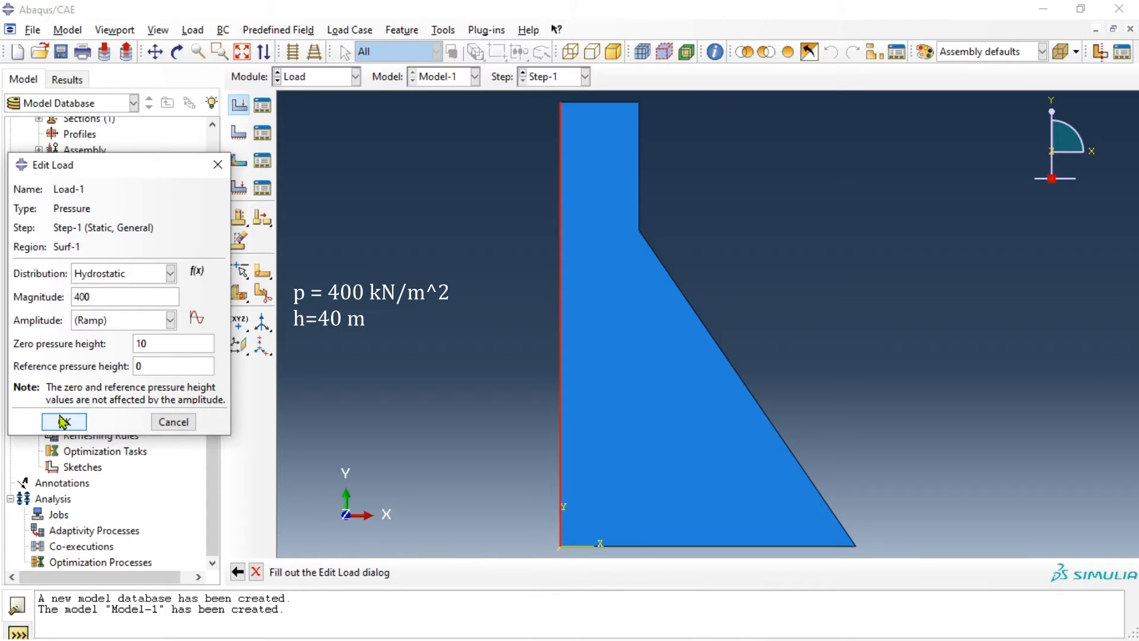
pyautogui.doubleClick(156, 344)
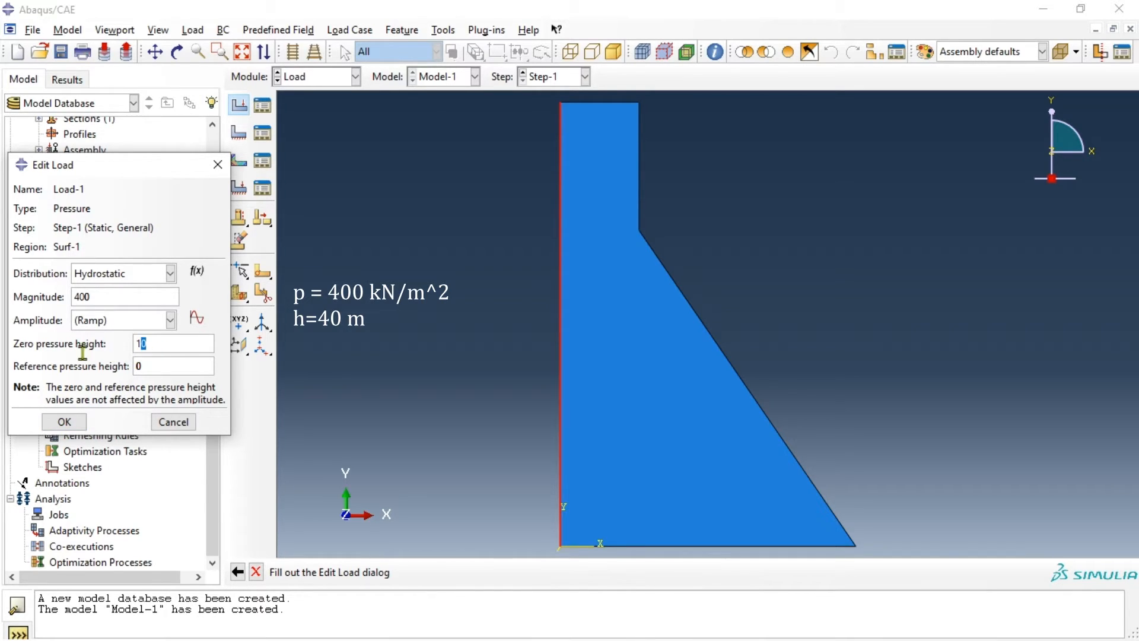
pyautogui.write('40')
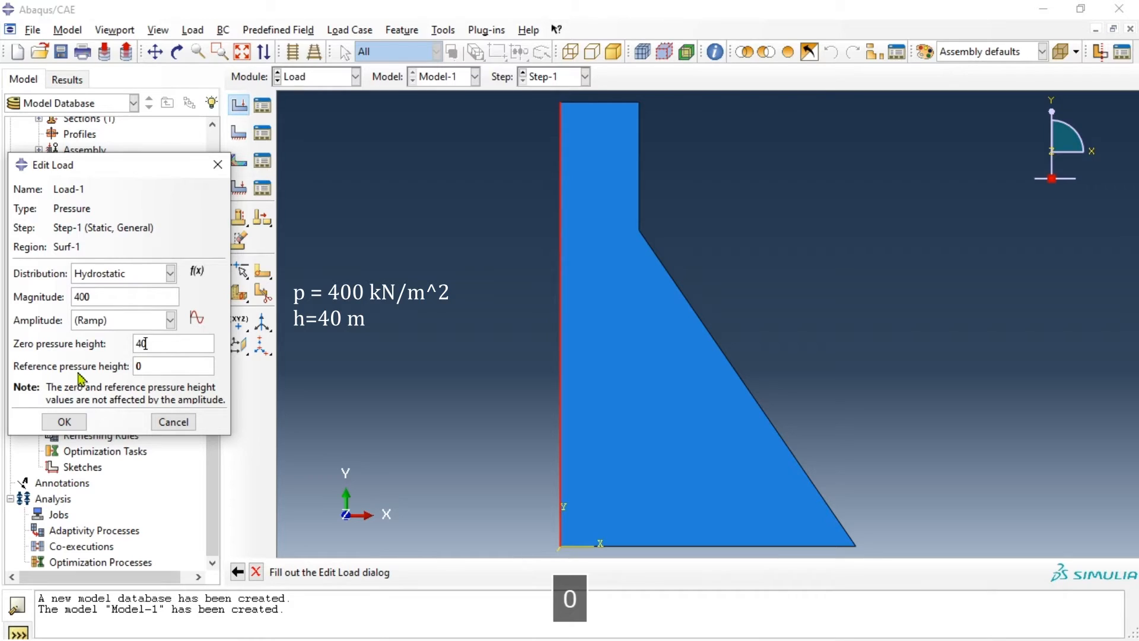
pyautogui.click(65, 422)
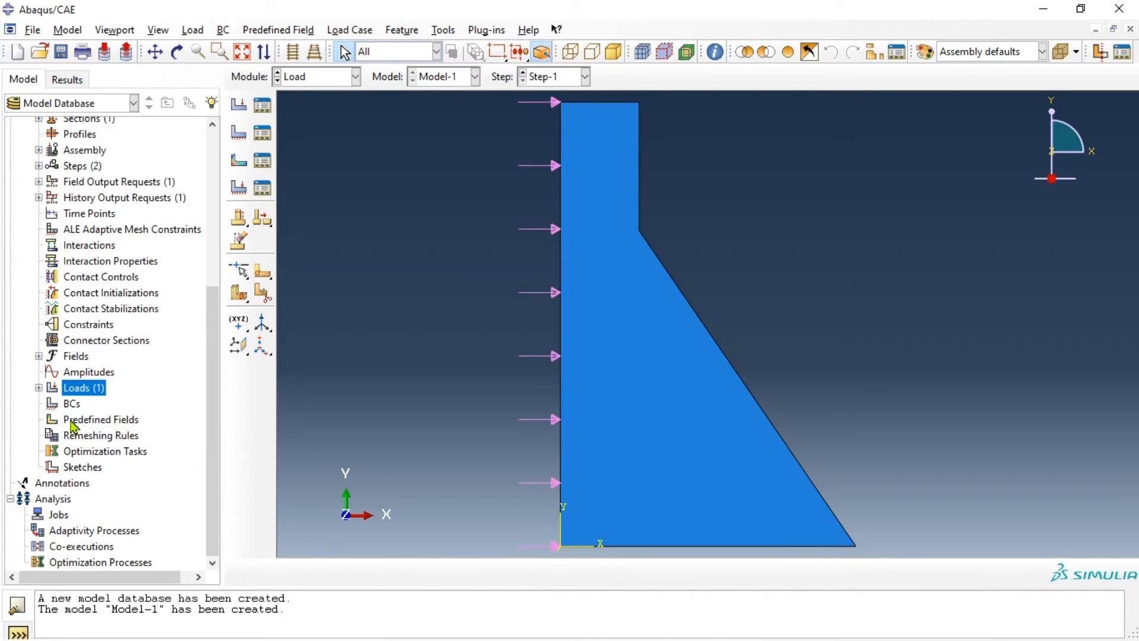
# - Create an Encastre boundary condition in Step-1 on the dam's bottom edge
pyautogui.doubleClick(75, 406)
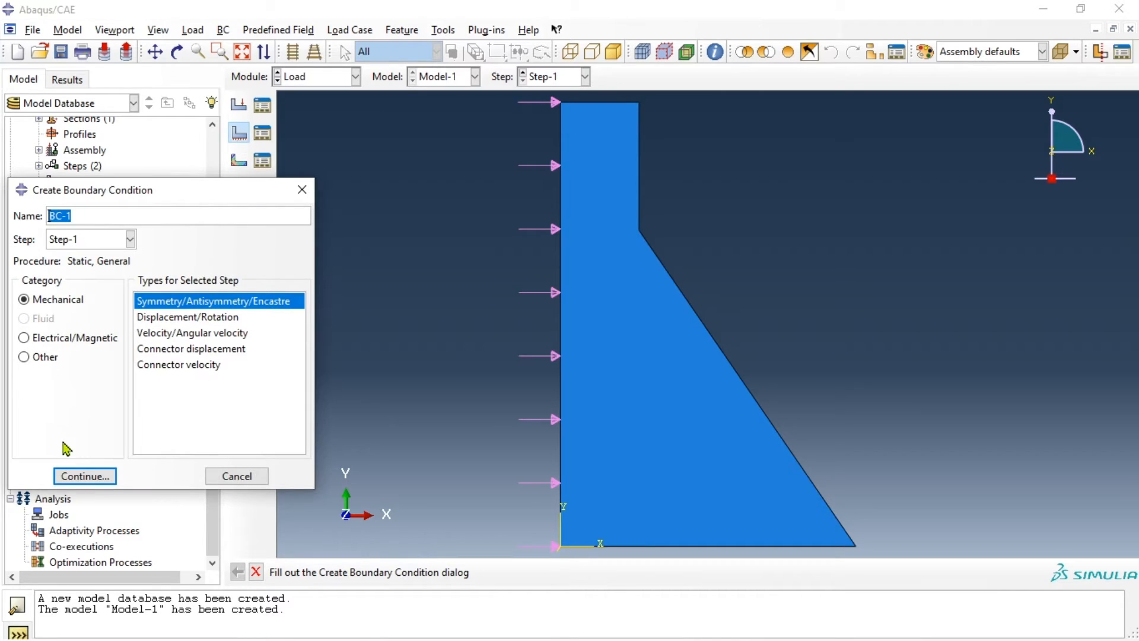
pyautogui.click(78, 476)
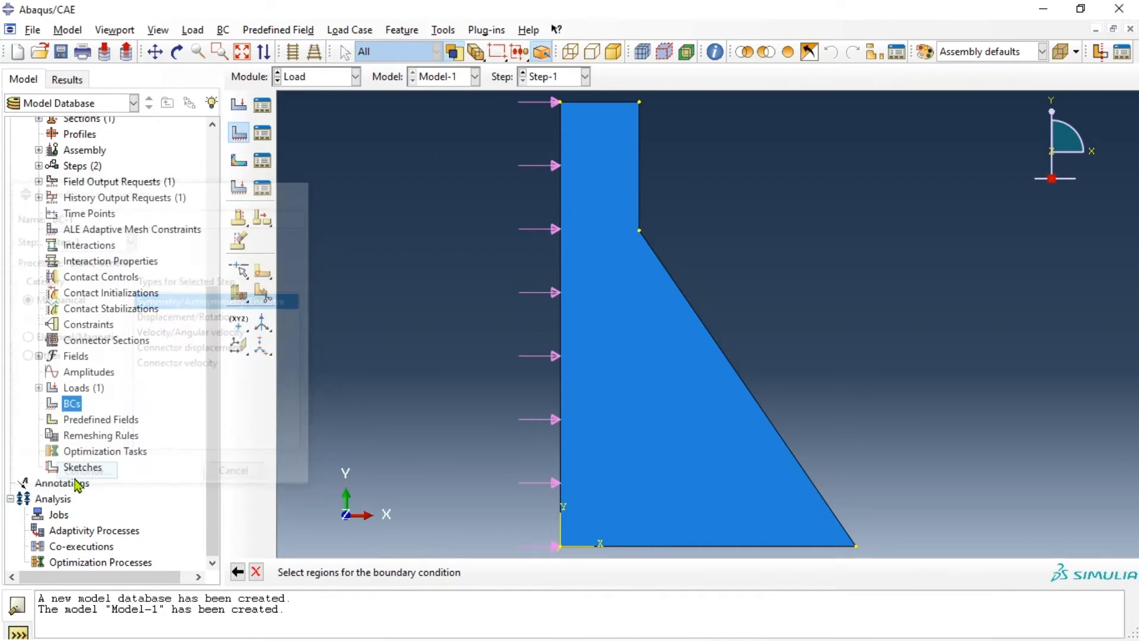
pyautogui.click(660, 546)
pyautogui.click(619, 572)
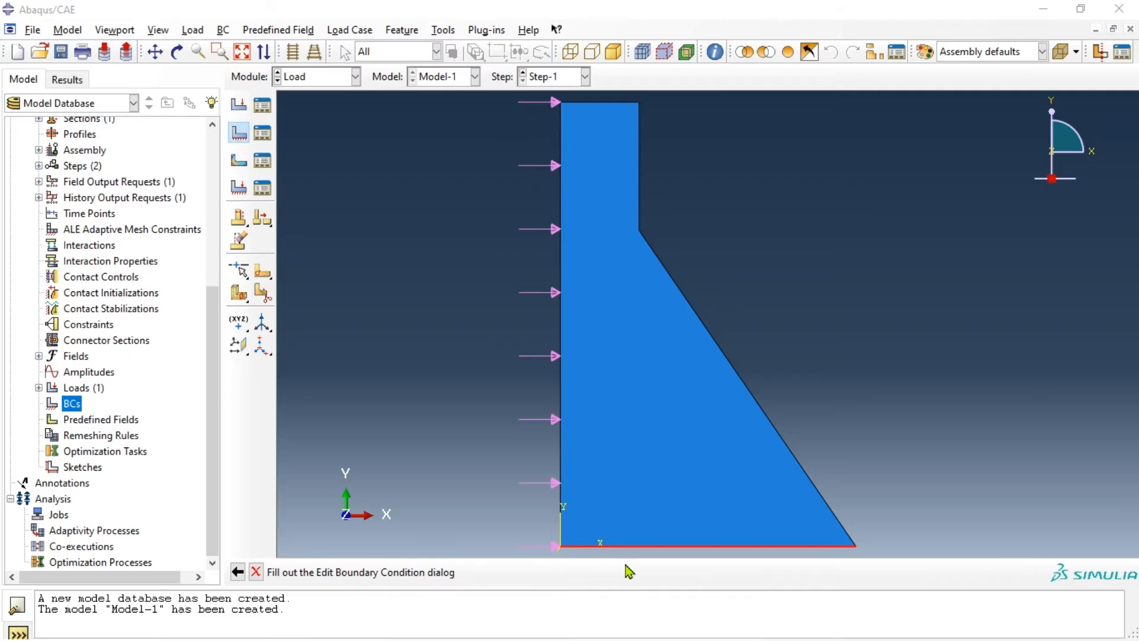
pyautogui.click(52, 480)
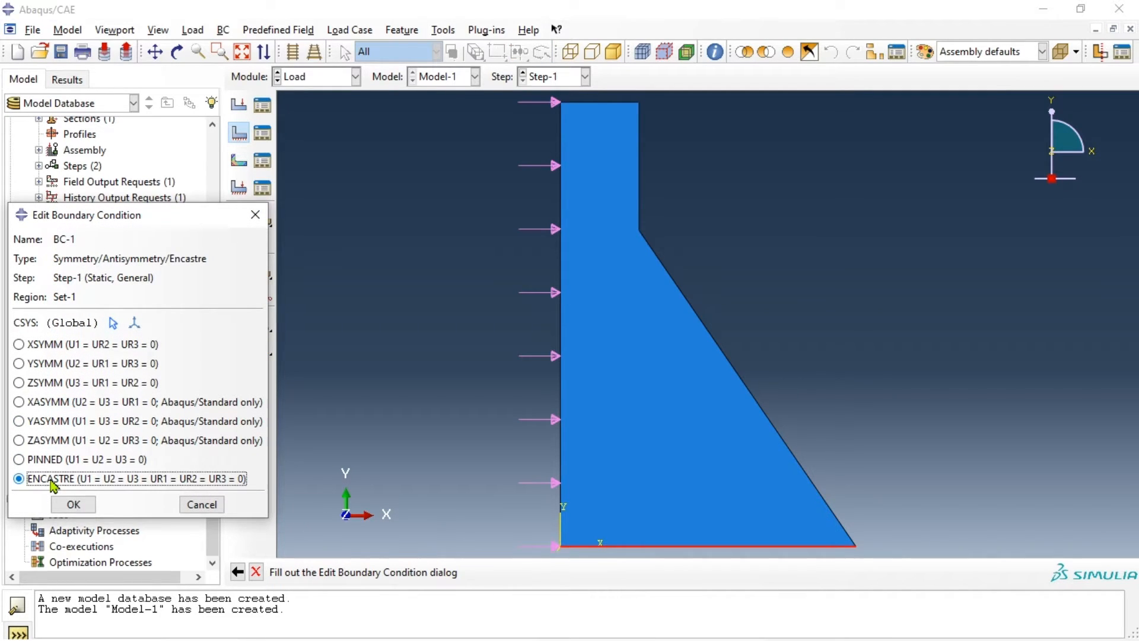
pyautogui.click(74, 504)
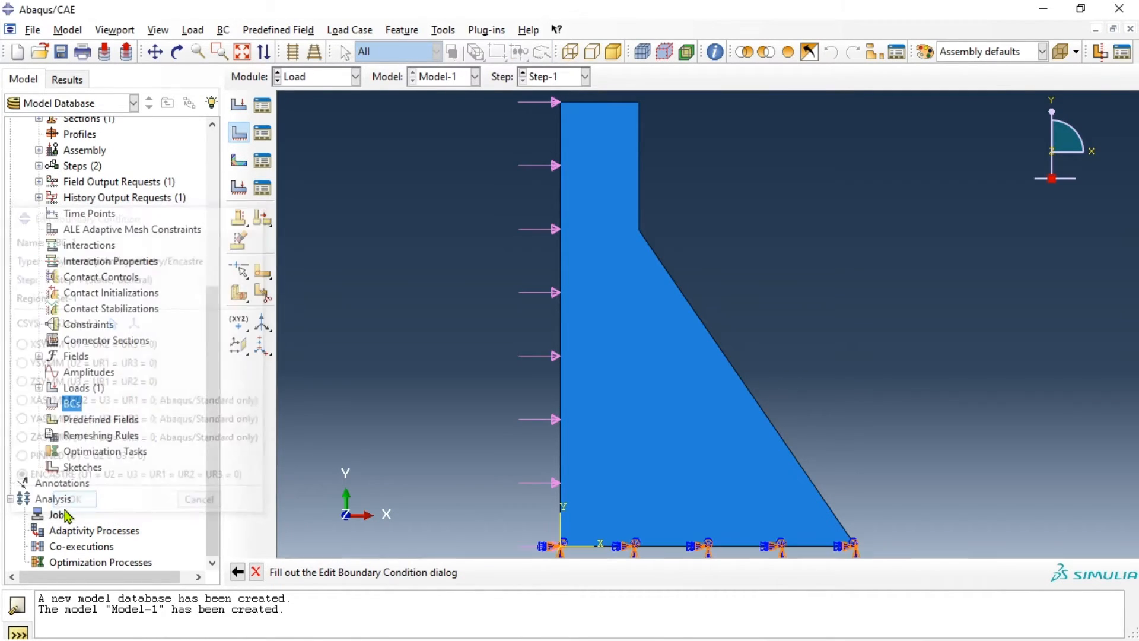
# - Seed Part-1 with an approximate global size of 1 and generate its mesh
pyautogui.scroll(5, 98, 445)
pyautogui.scroll(1, 98, 445)
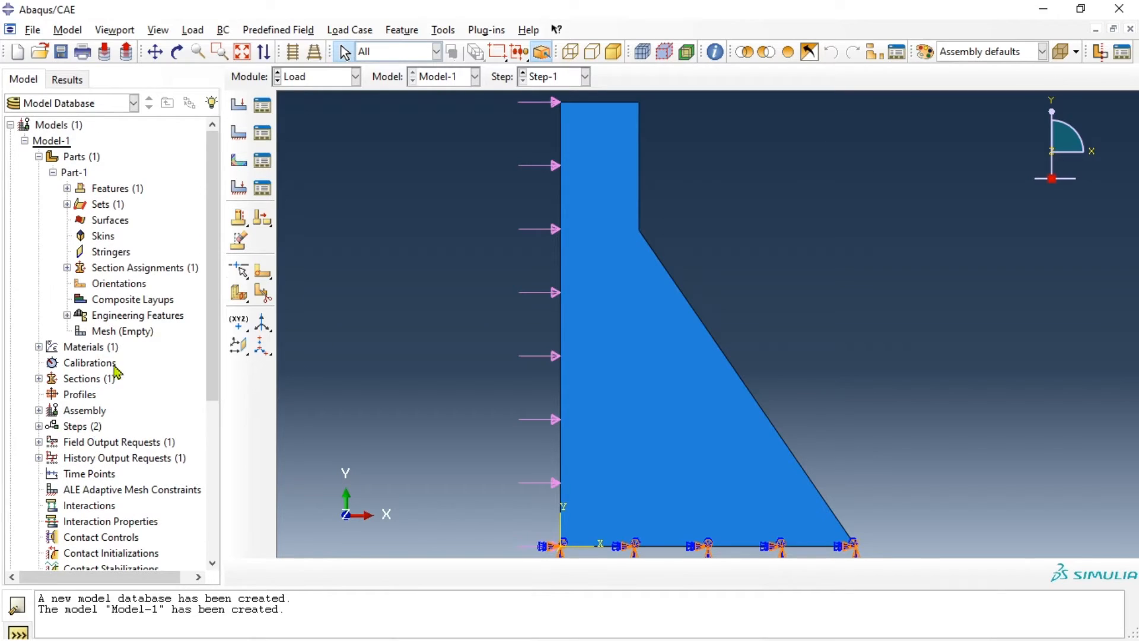
pyautogui.doubleClick(122, 331)
pyautogui.click(239, 105)
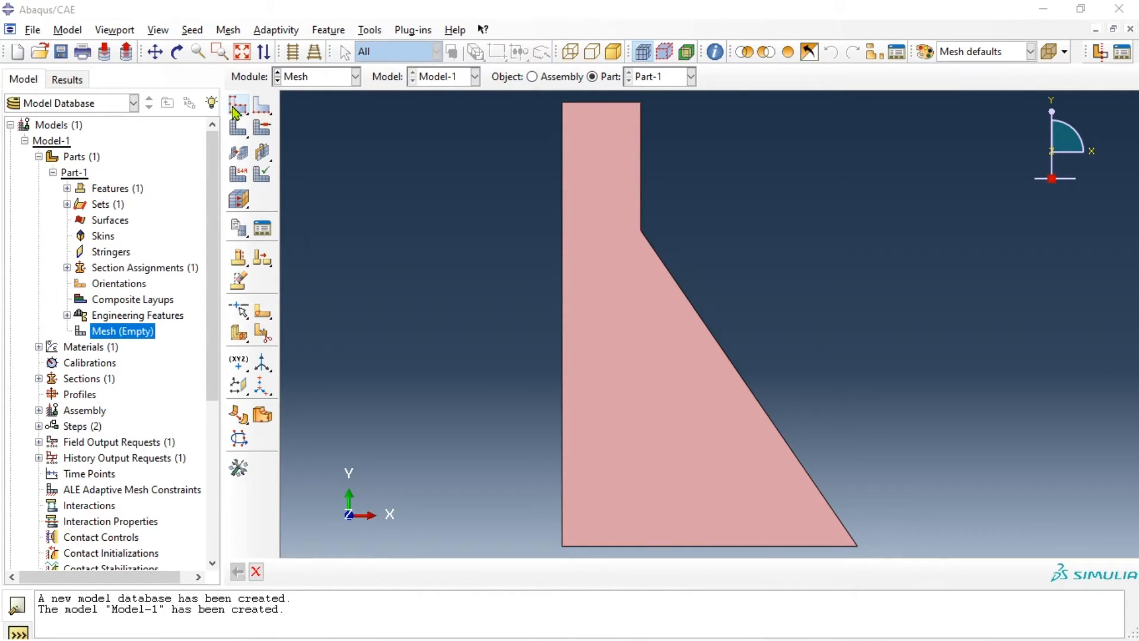
pyautogui.write('1')
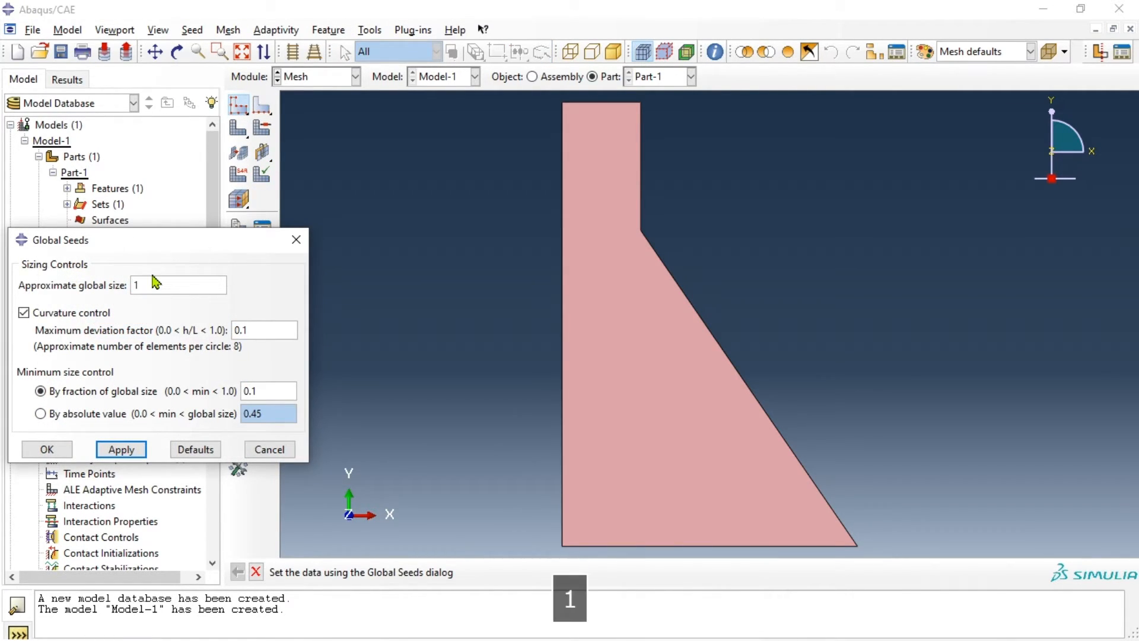
pyautogui.click(47, 449)
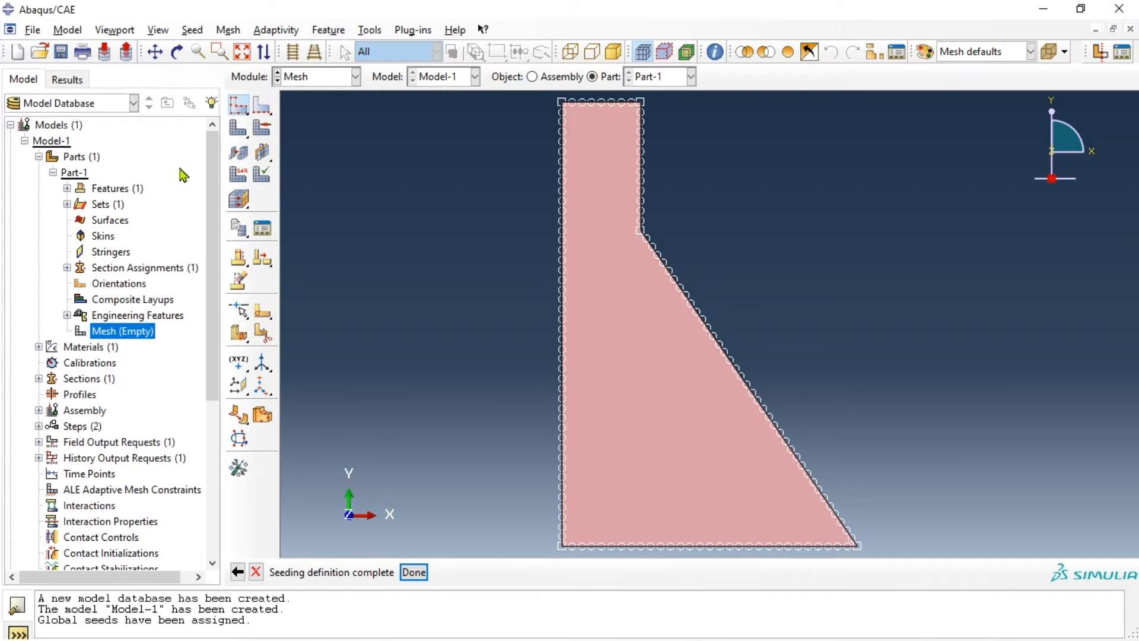
pyautogui.click(422, 573)
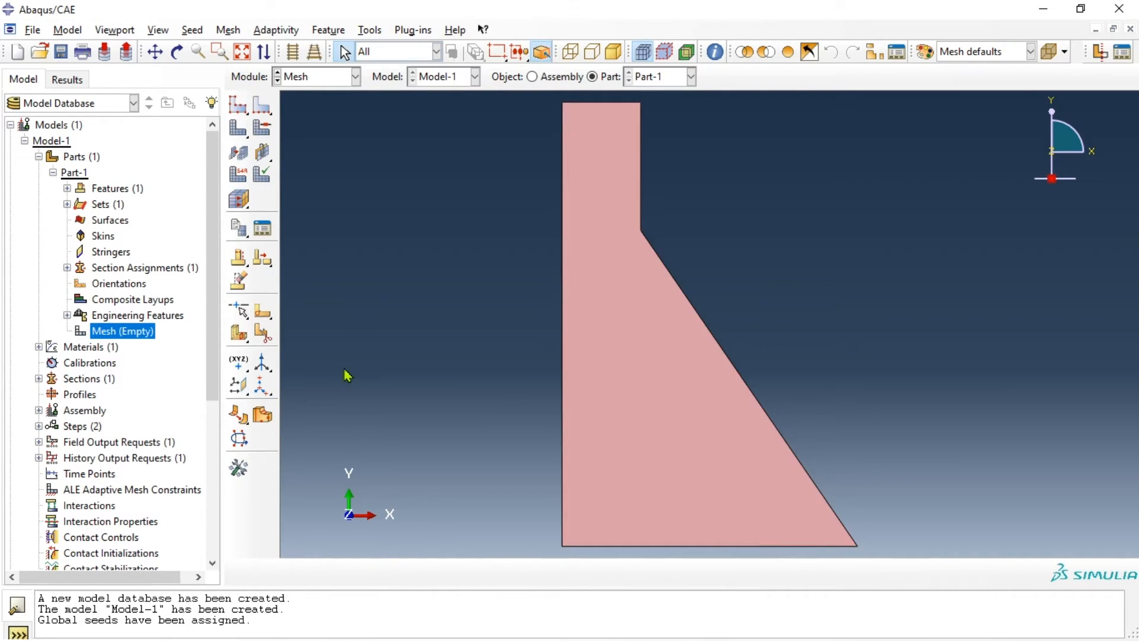
pyautogui.click(239, 134)
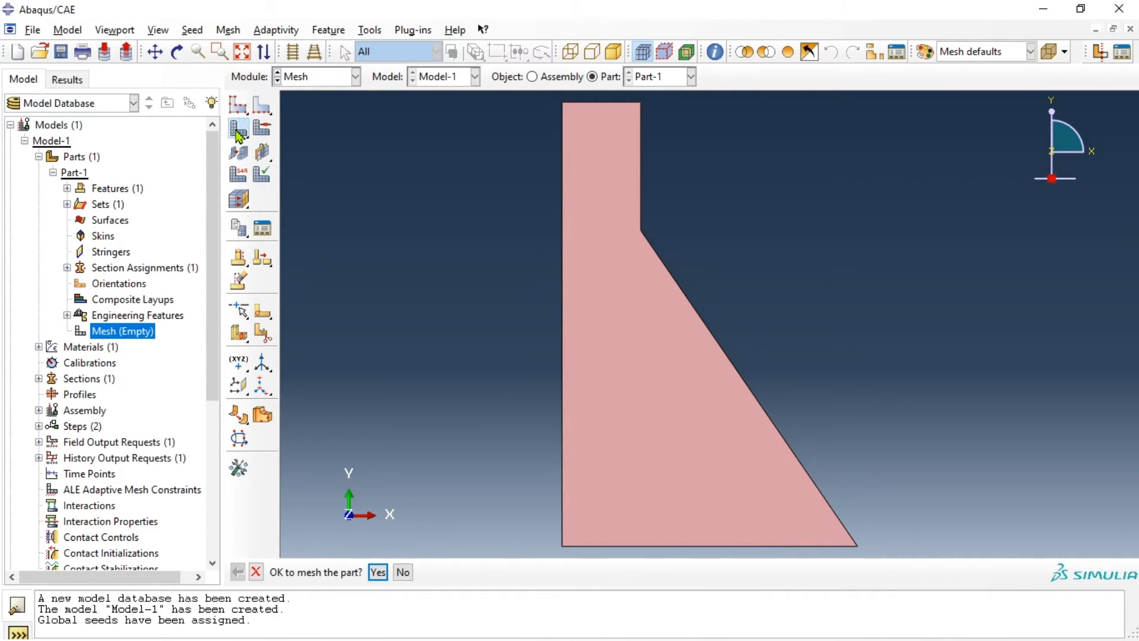
pyautogui.click(378, 572)
# - Assign the Plane Strain element family to the whole meshed face, keeping standard linear elements with reduced integration
pyautogui.click(238, 180)
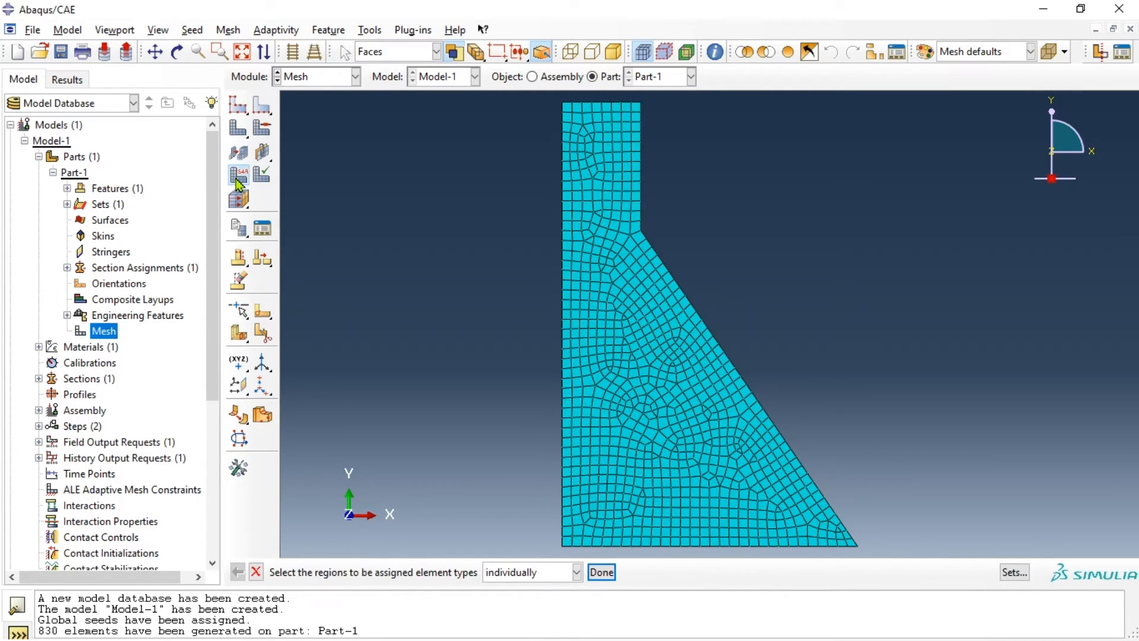
pyautogui.click(614, 338)
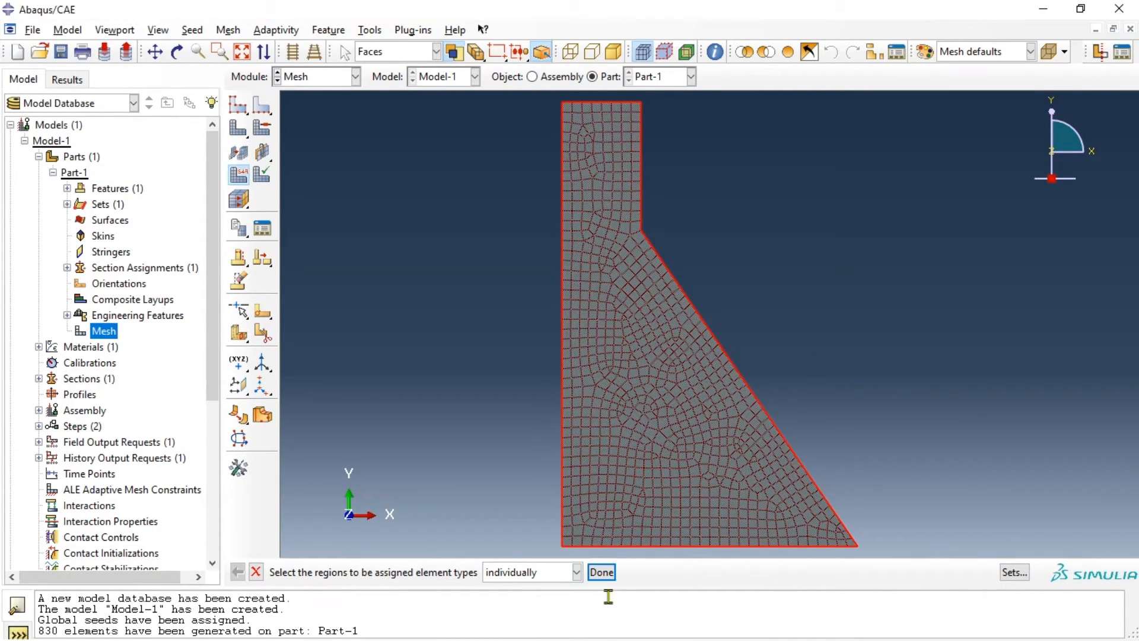
pyautogui.click(602, 574)
pyautogui.click(561, 189)
pyautogui.click(561, 189)
pyautogui.click(560, 188)
pyautogui.click(560, 188)
pyautogui.click(561, 188)
pyautogui.click(561, 189)
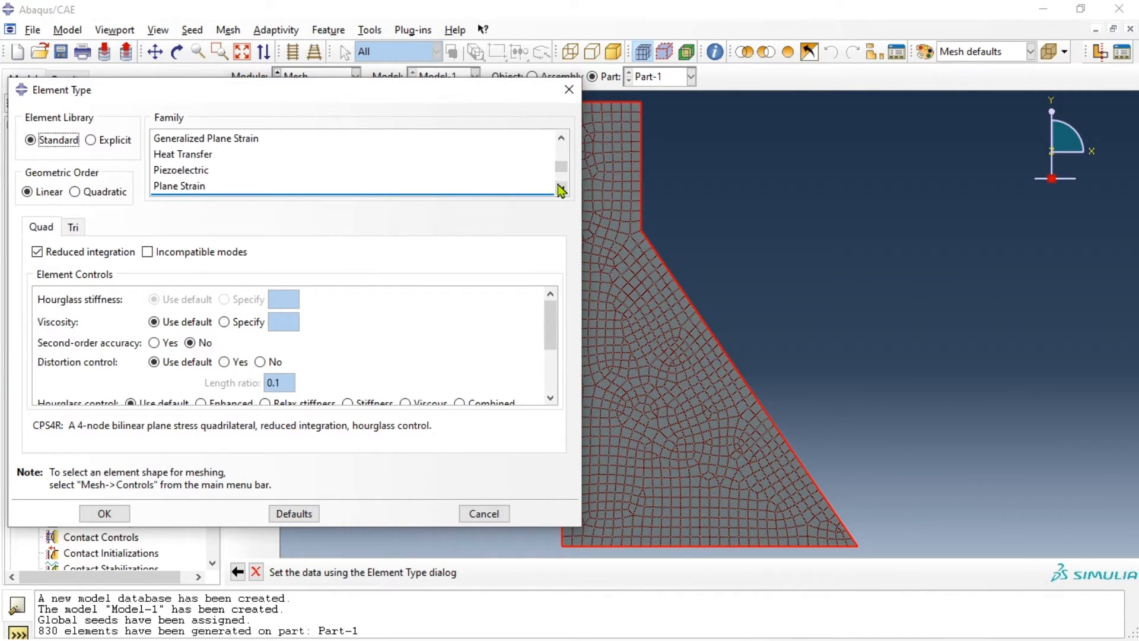
pyautogui.click(561, 188)
pyautogui.click(451, 186)
pyautogui.click(237, 172)
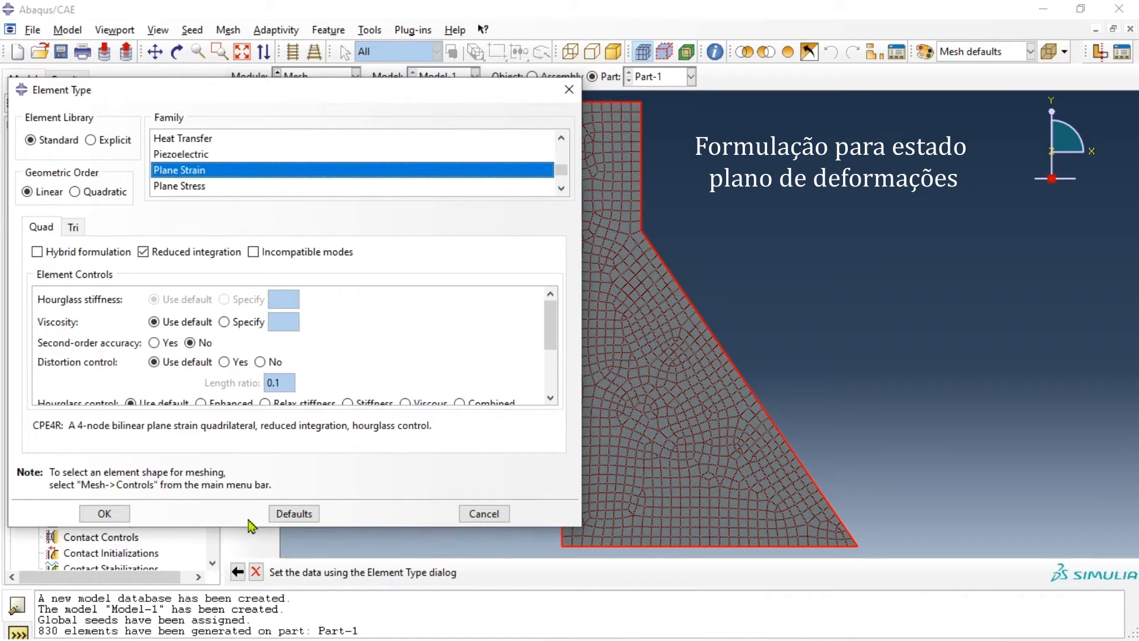
pyautogui.click(104, 513)
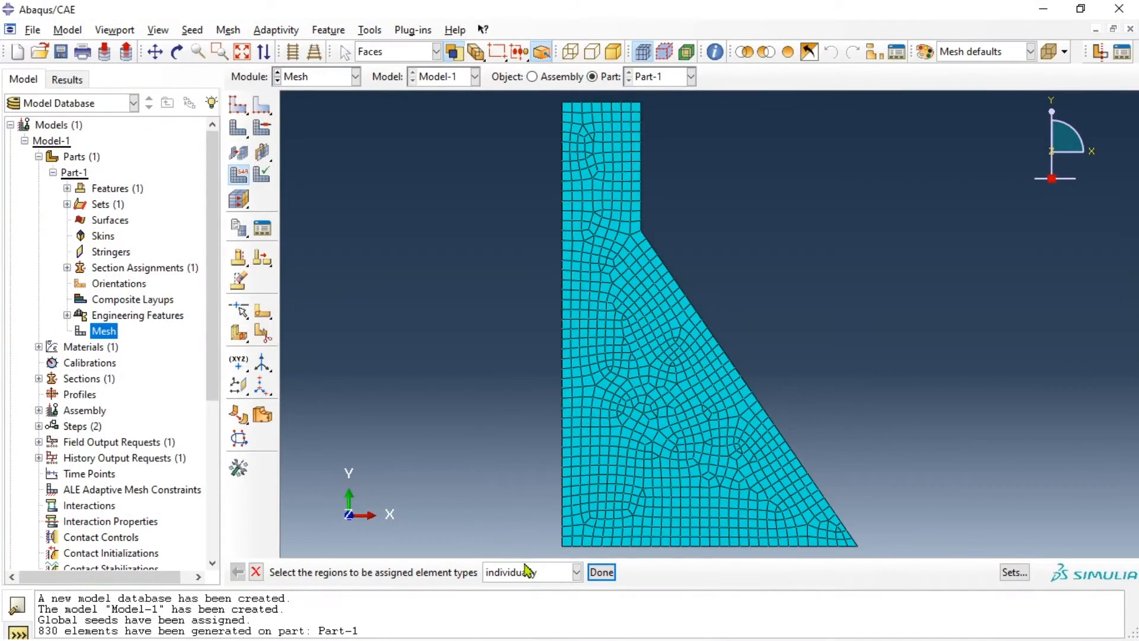
pyautogui.click(603, 573)
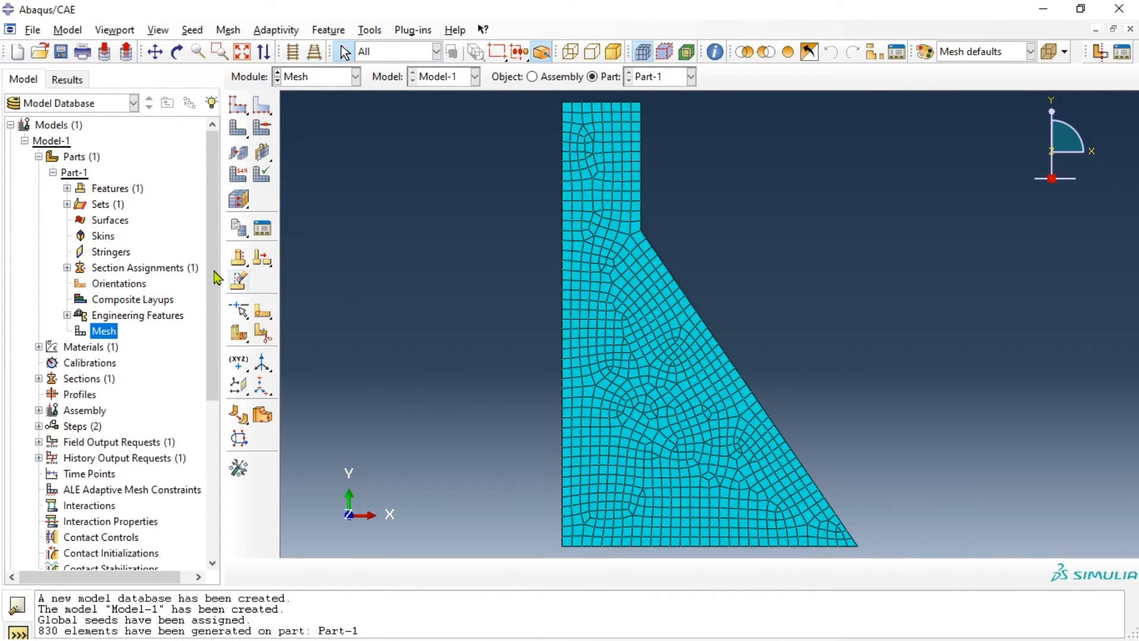
# - Create an analysis job named Job-barragem for Model-1 with the default settings
pyautogui.moveTo(205, 274); pyautogui.dragTo(215, 497)
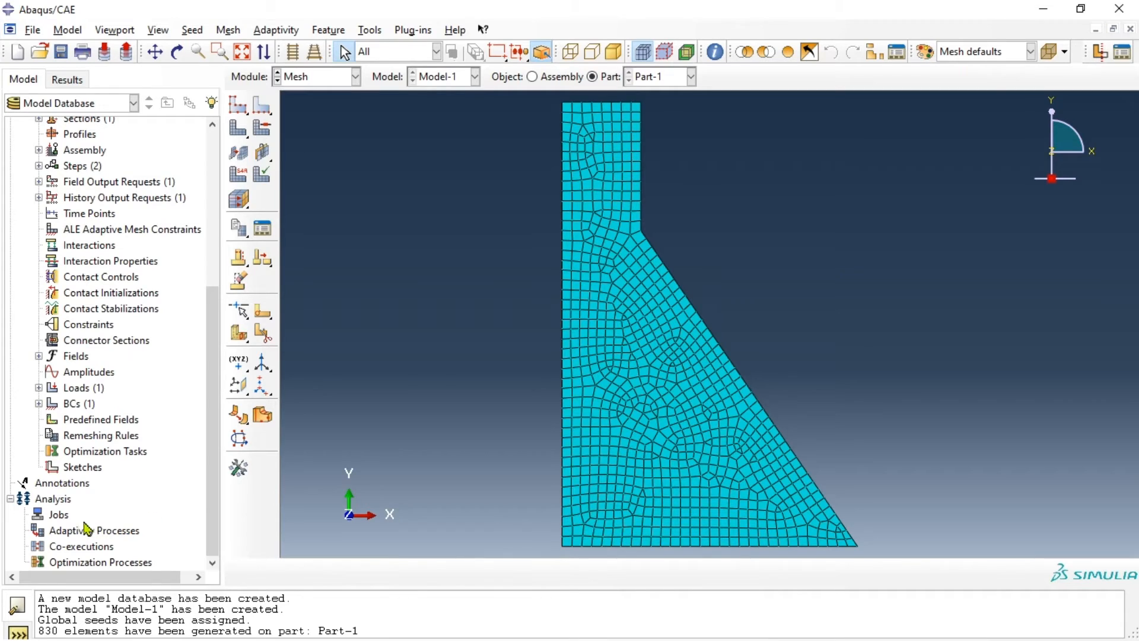
pyautogui.doubleClick(59, 515)
pyautogui.click(95, 141)
pyautogui.press('BackSpace')
pyautogui.write('b')
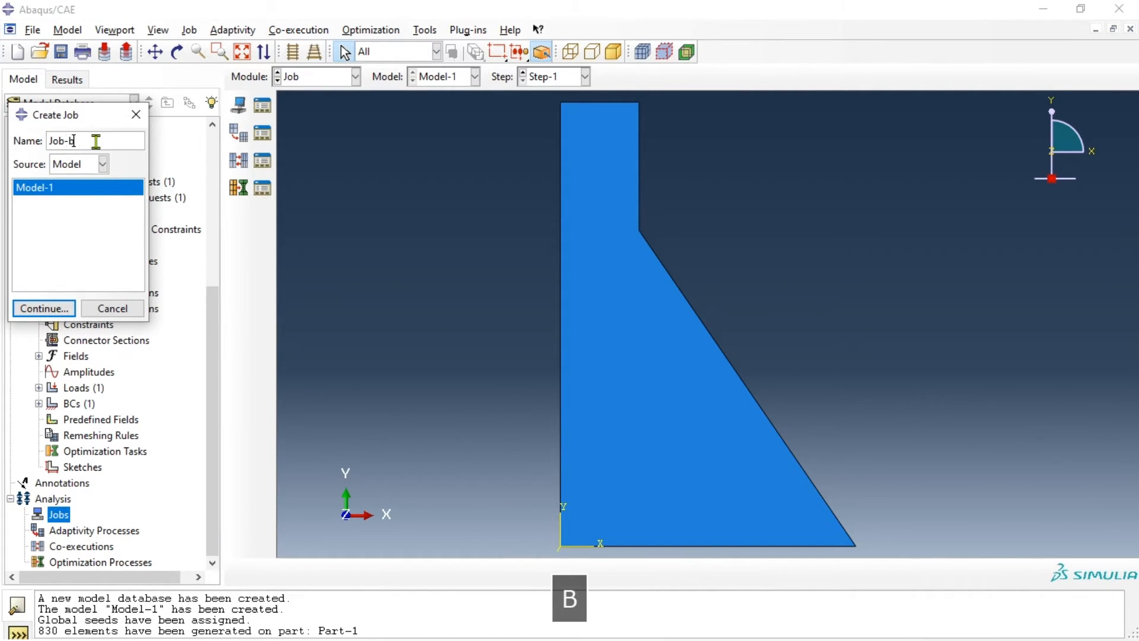
pyautogui.write('arragem')
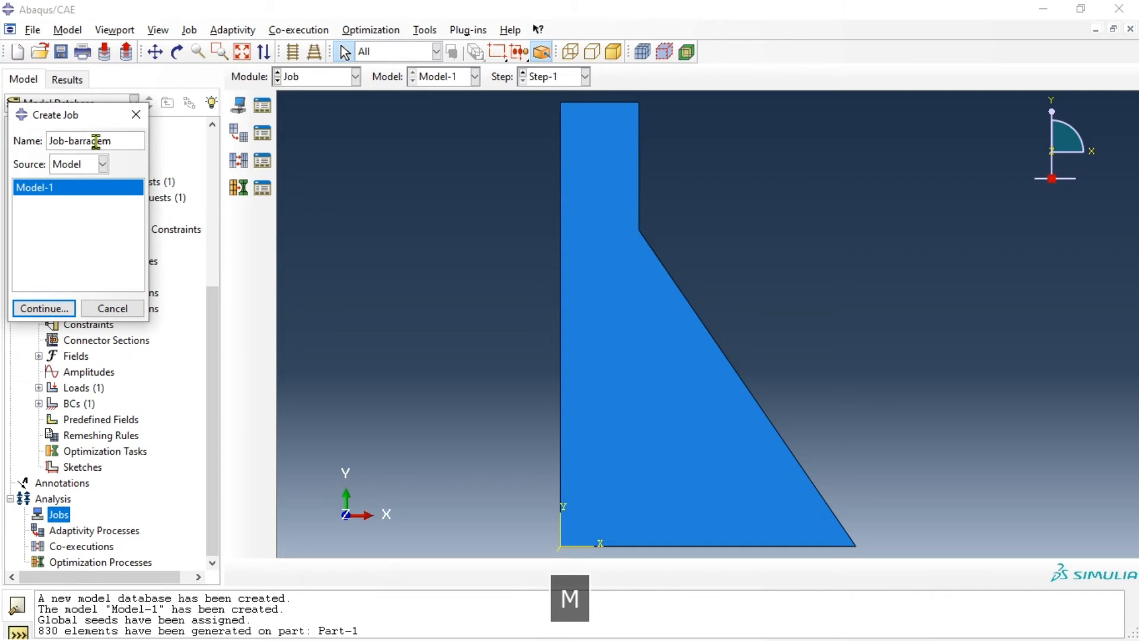
pyautogui.click(44, 308)
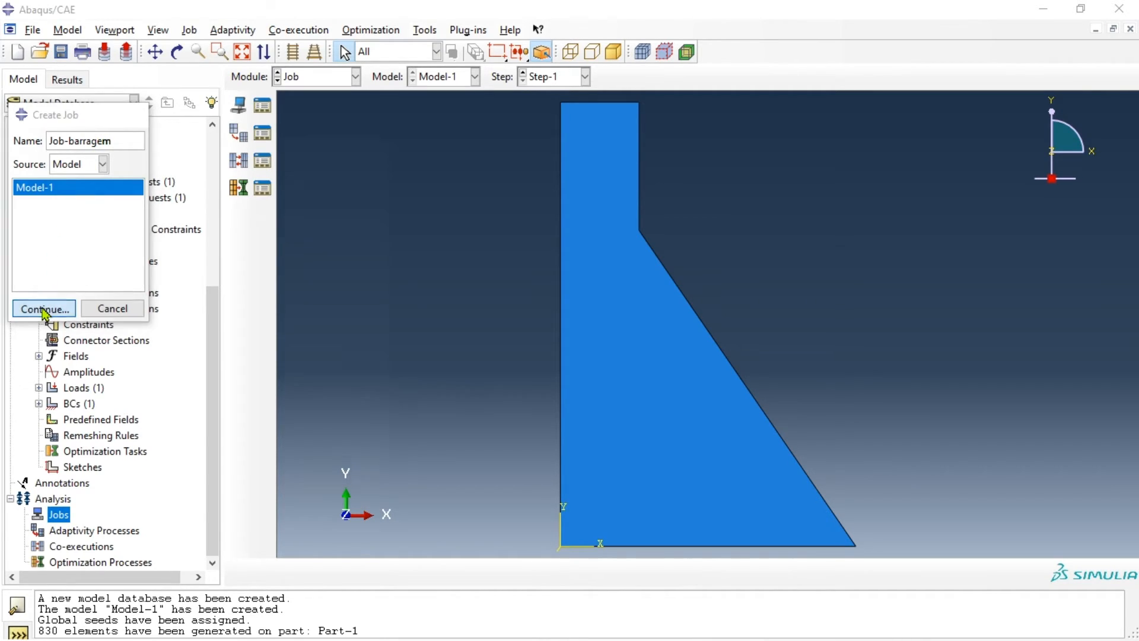
pyautogui.click(108, 538)
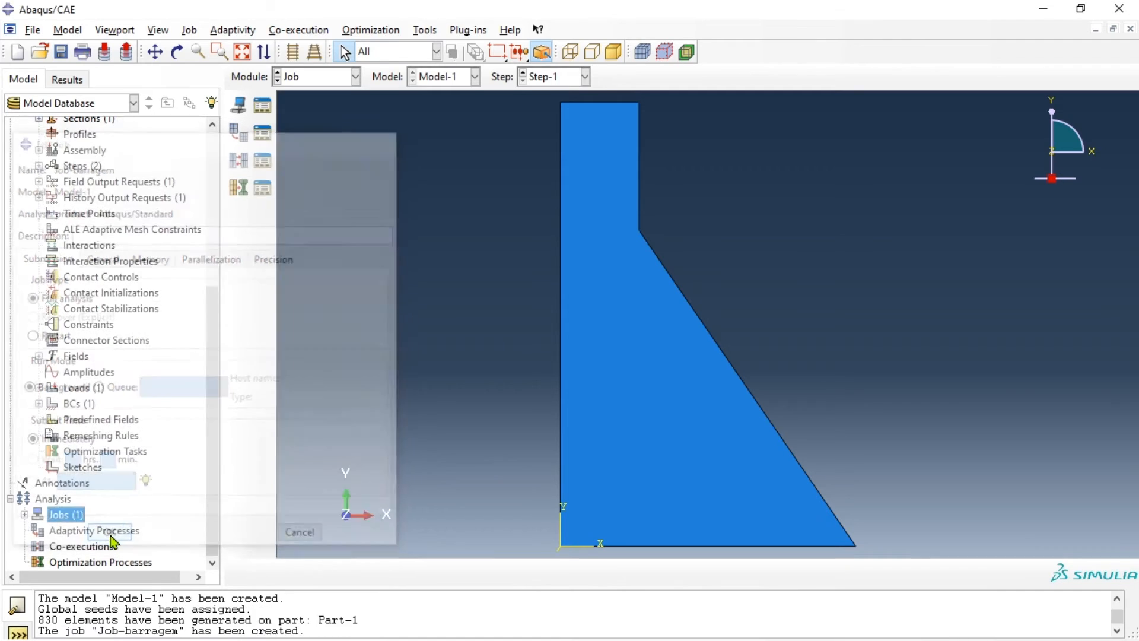
# - Submit Job-barragem for analysis
pyautogui.click(24, 514)
pyautogui.click(75, 532)
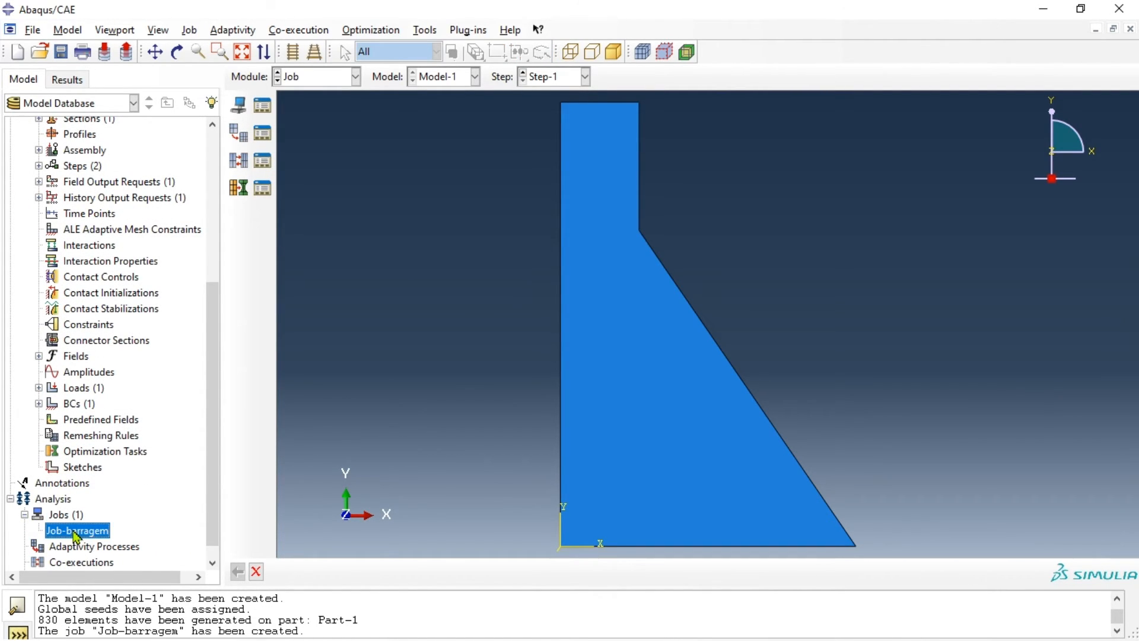
pyautogui.rightClick(75, 534)
pyautogui.click(113, 542)
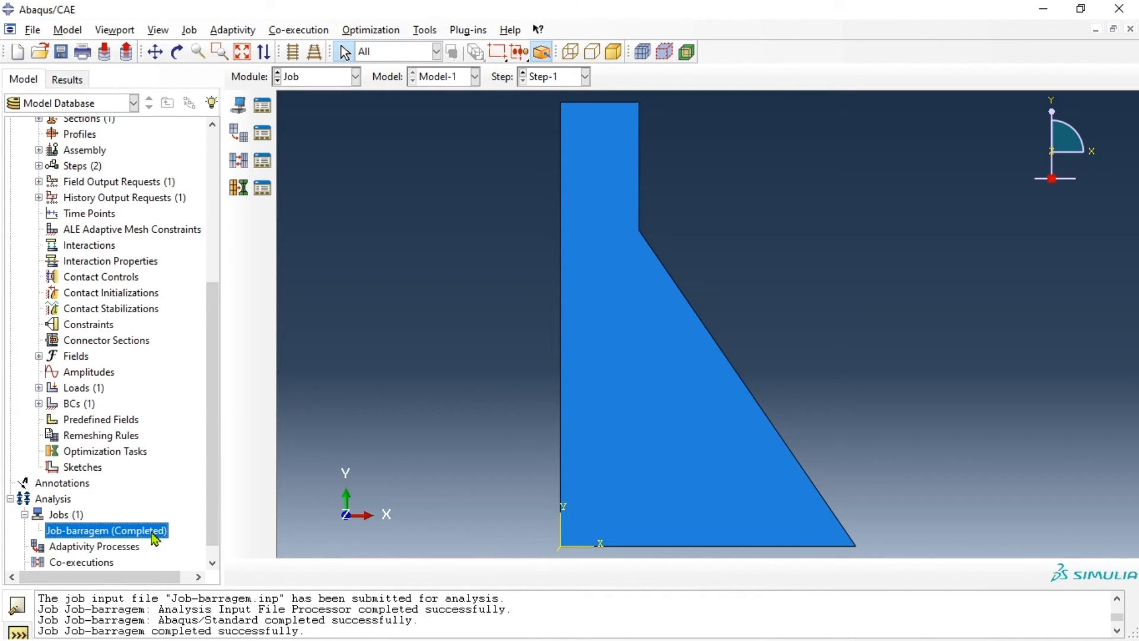
# - Open the results of Job-barragem and plot the Mises stress contours on the deformed shape
pyautogui.rightClick(155, 539)
pyautogui.click(191, 593)
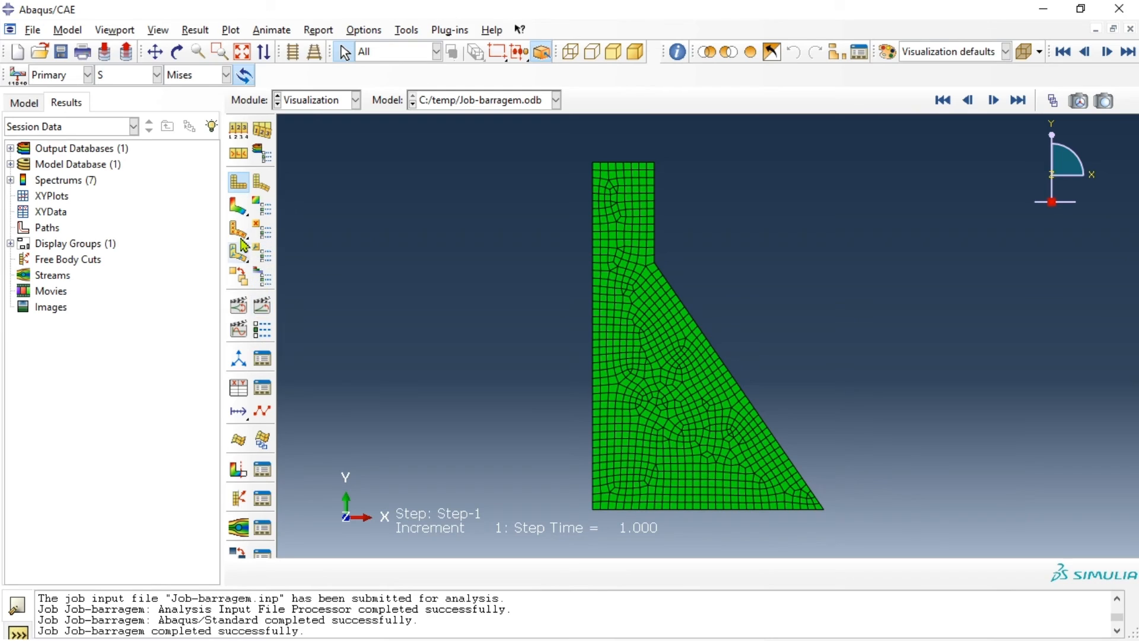
pyautogui.click(237, 212)
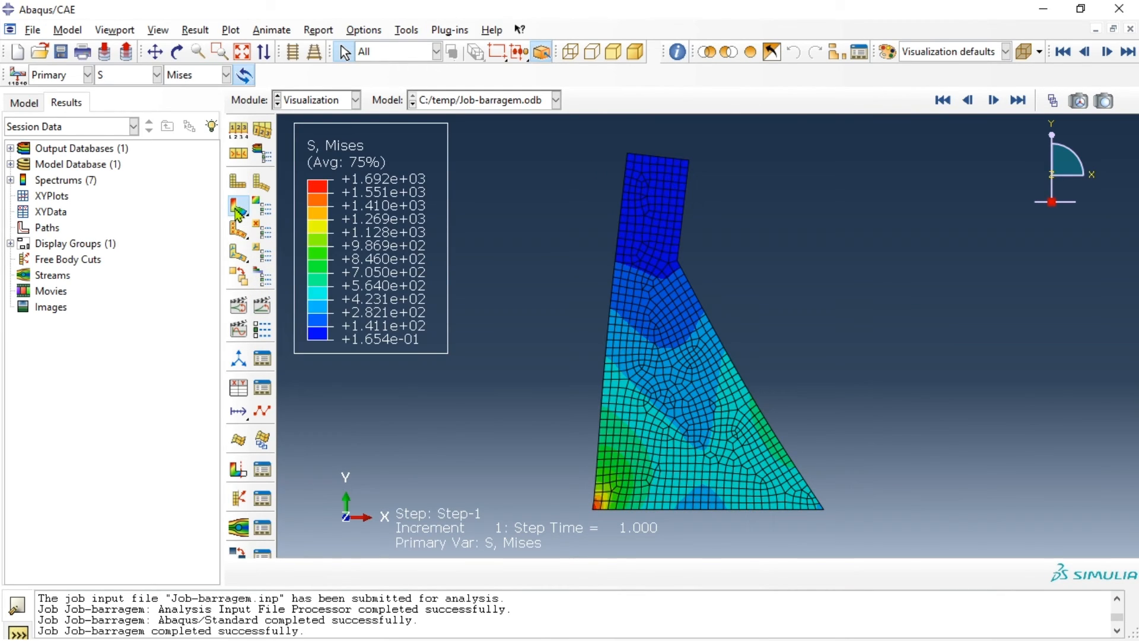
# - View the Tresca stress contours of the dam, followed by the S22 stress component
pyautogui.click(187, 77)
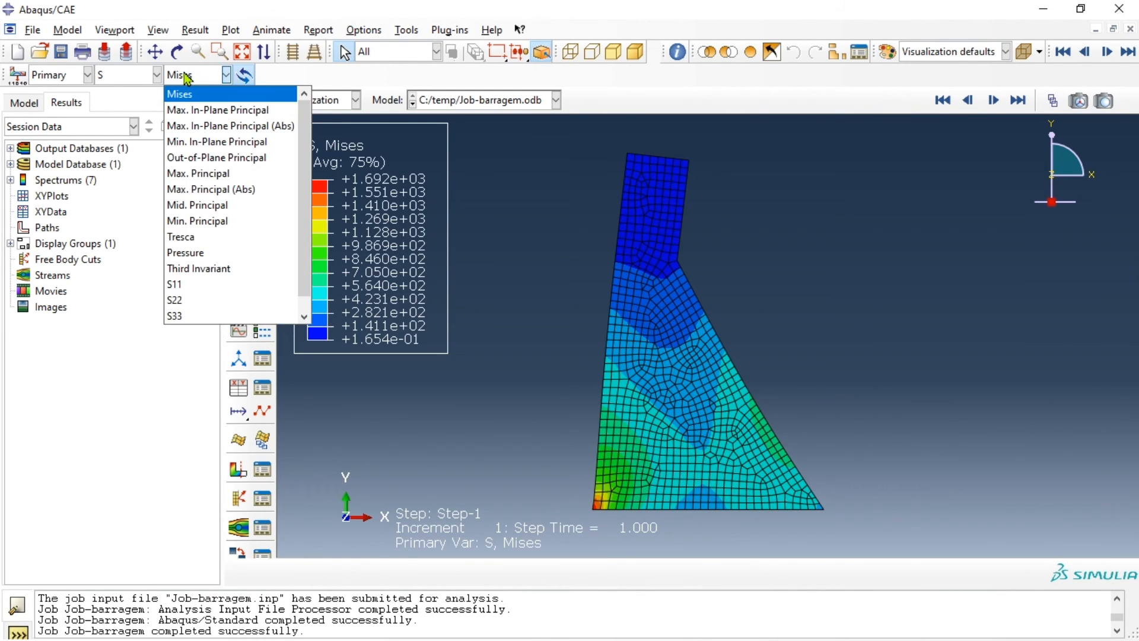
pyautogui.click(199, 237)
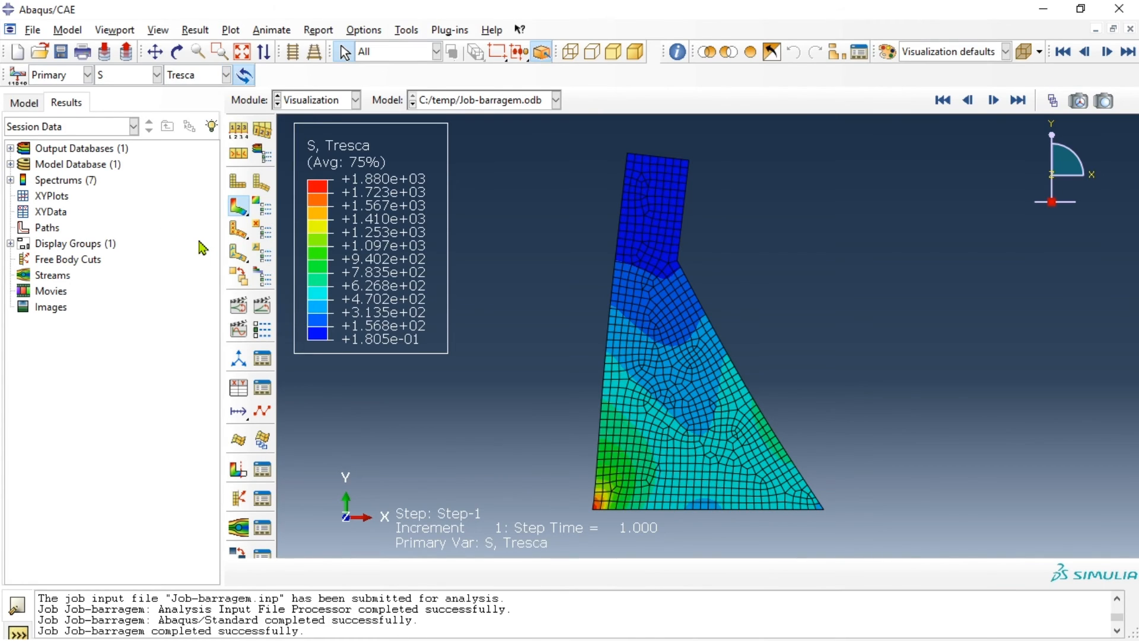
pyautogui.click(197, 76)
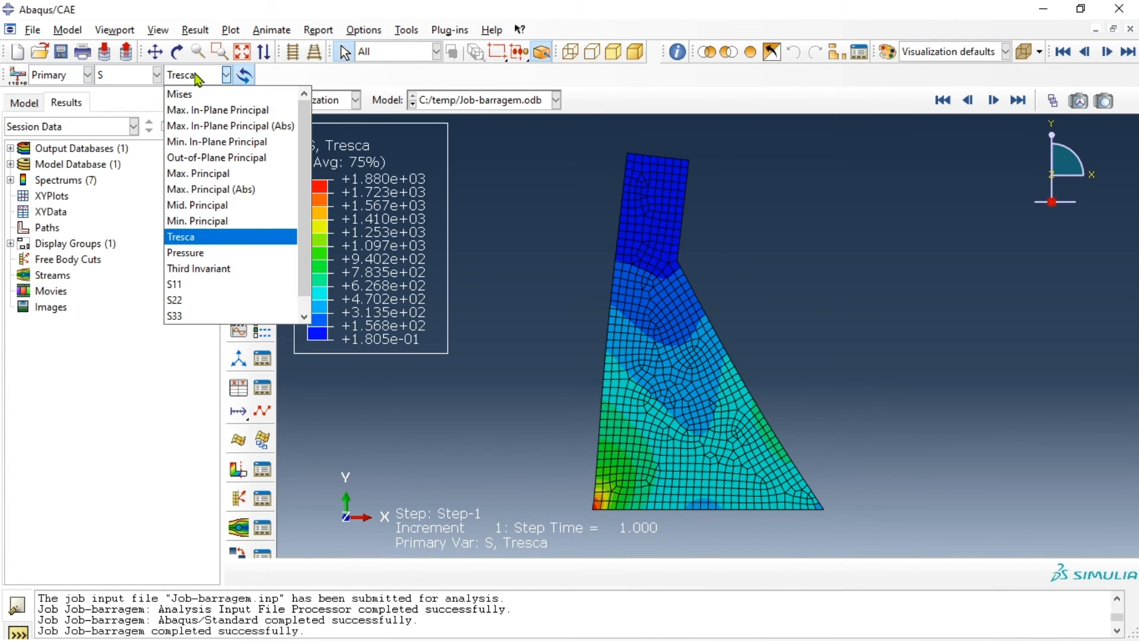
pyautogui.click(188, 309)
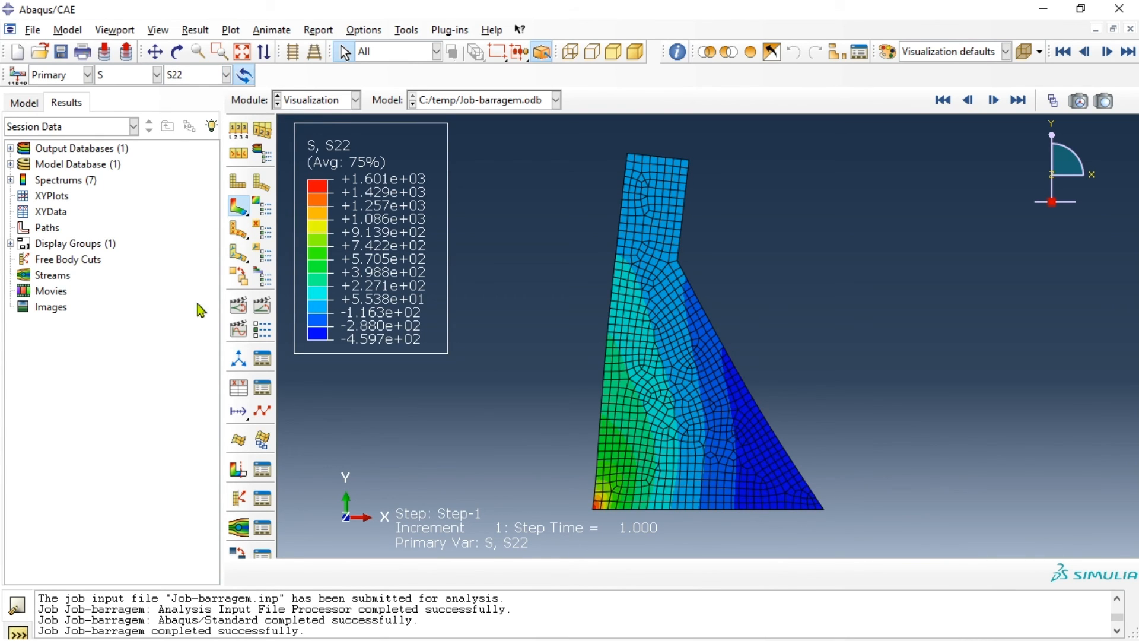
# - Play the scale factor animation of the S22 contour plot and stop it
pyautogui.click(238, 307)
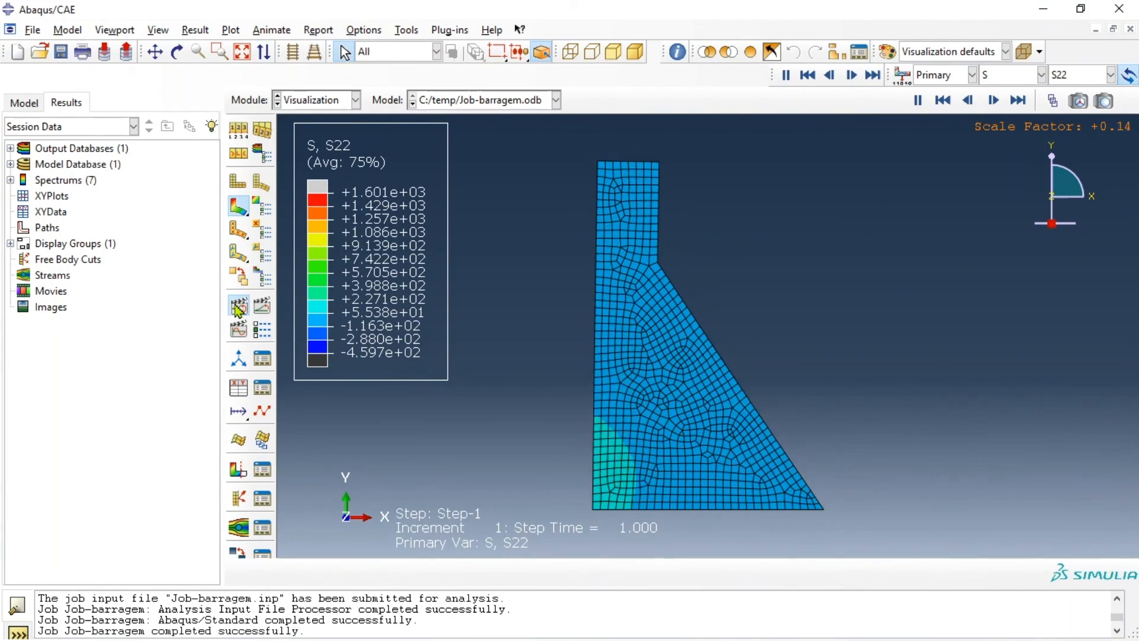
pyautogui.click(238, 309)
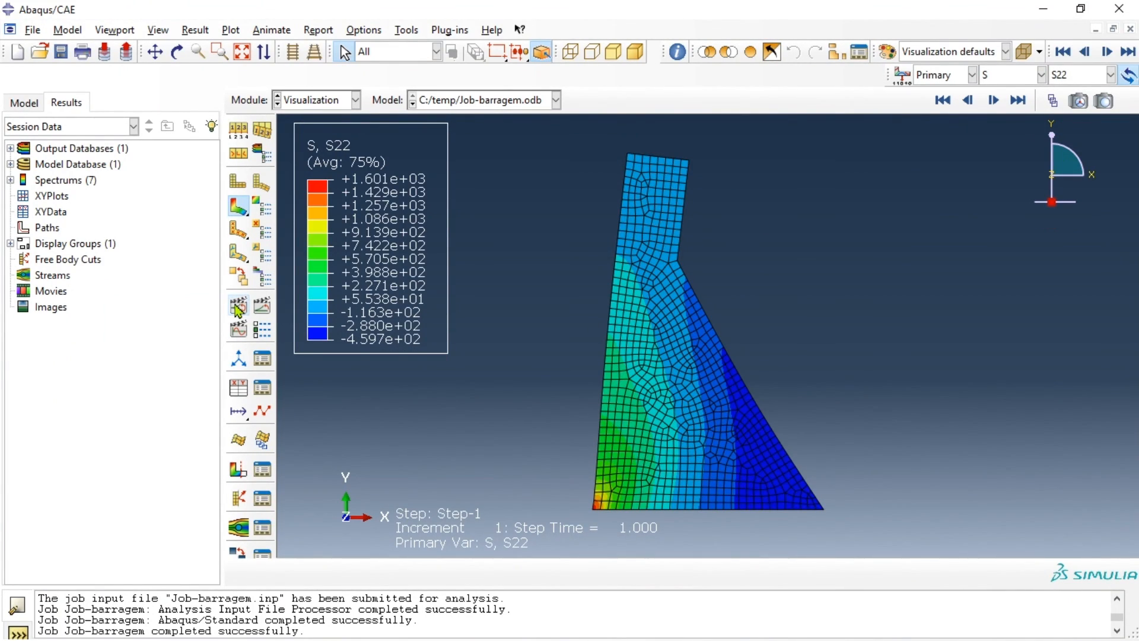